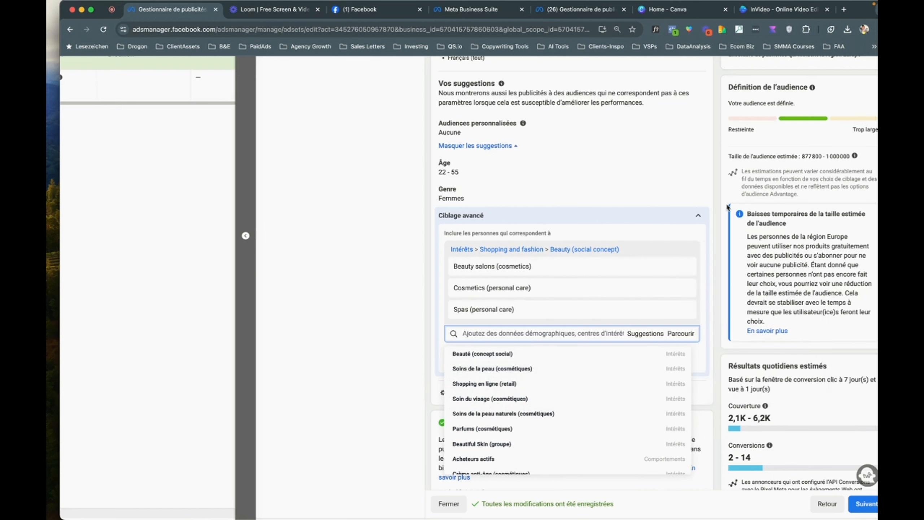
Close the interest suggestions, expand the additional Placements options and check the devices and operating systems setting.
left_click(718, 197)
mouse_move(591, 259)
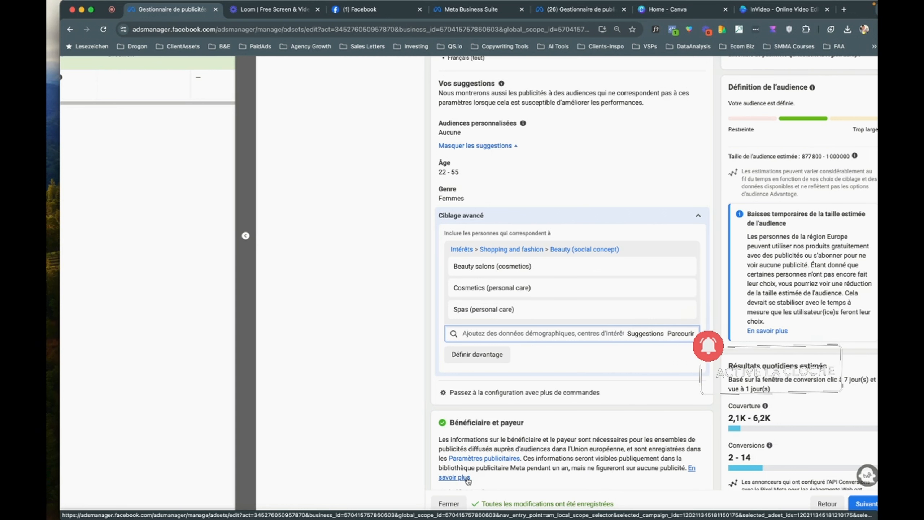
mouse_move(590, 307)
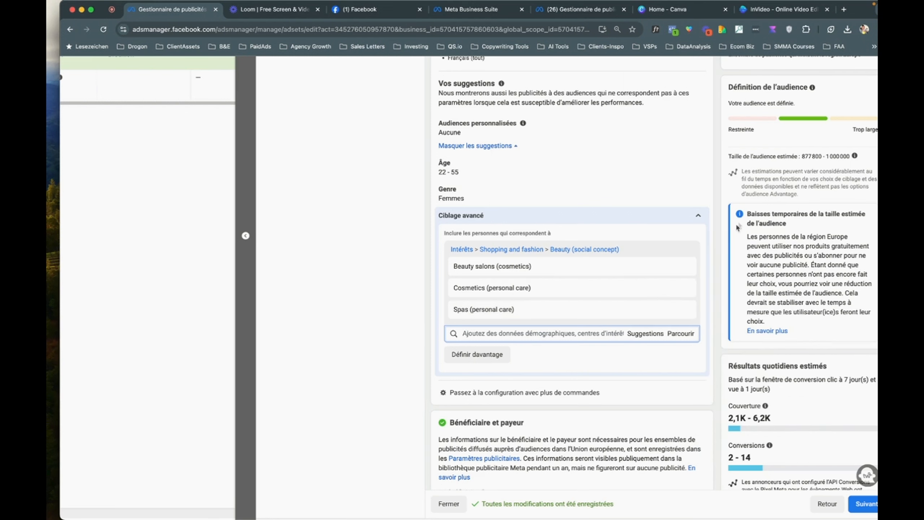
scroll(684, 316, "down", 4)
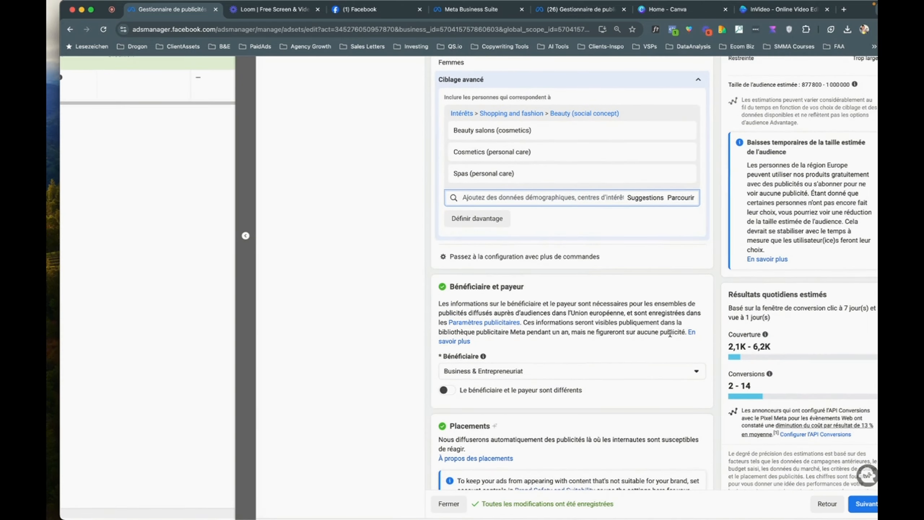
scroll(669, 333, "down", 2)
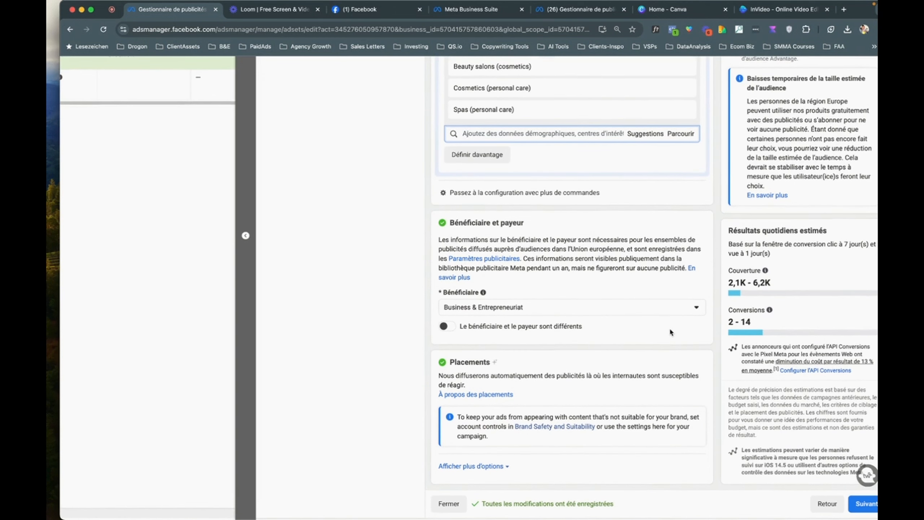
left_click(477, 467)
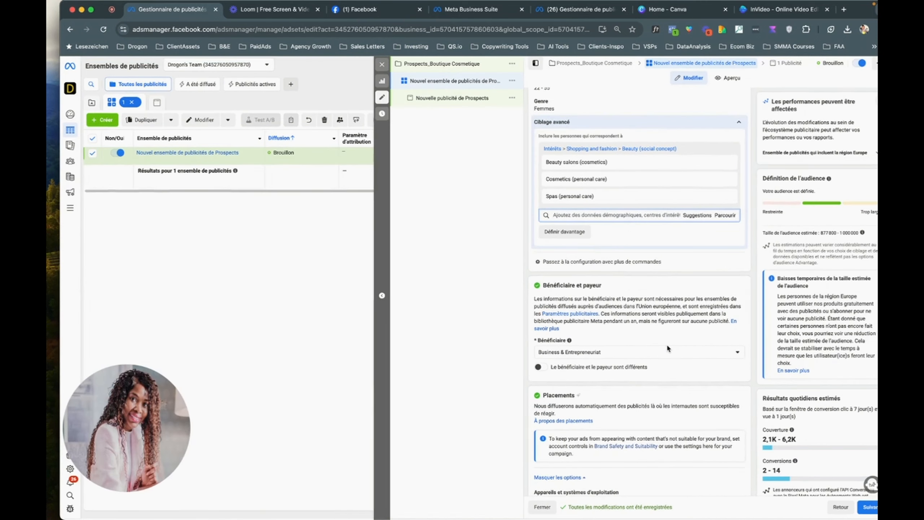
scroll(667, 347, "down", 3)
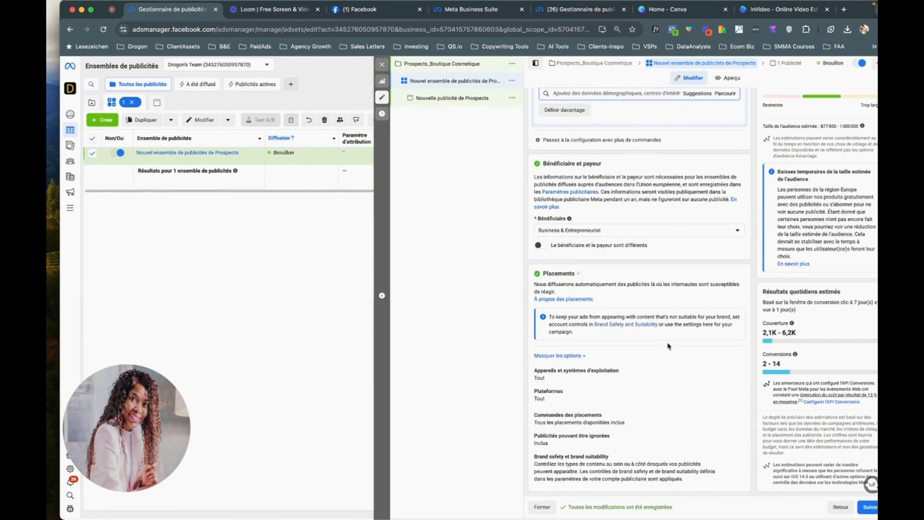
scroll(668, 344, "up", 3)
scroll(668, 344, "right", 2)
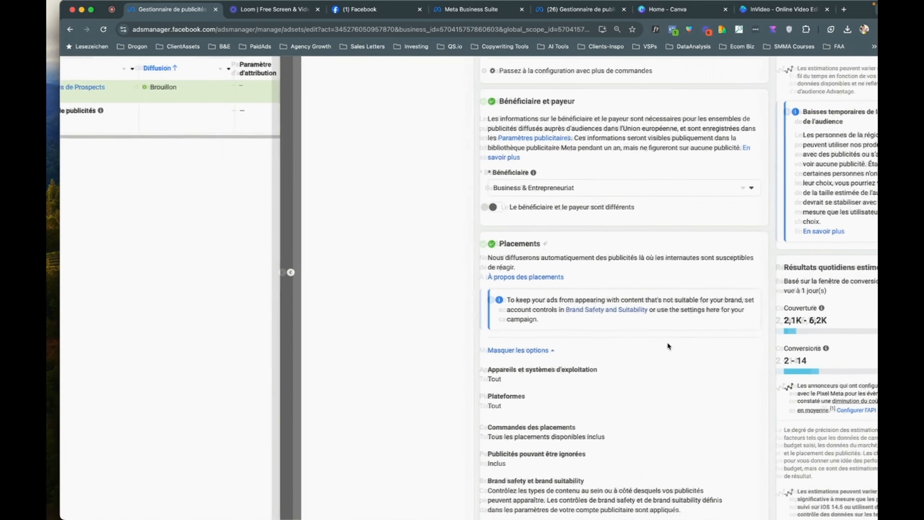
scroll(667, 343, "down", 1)
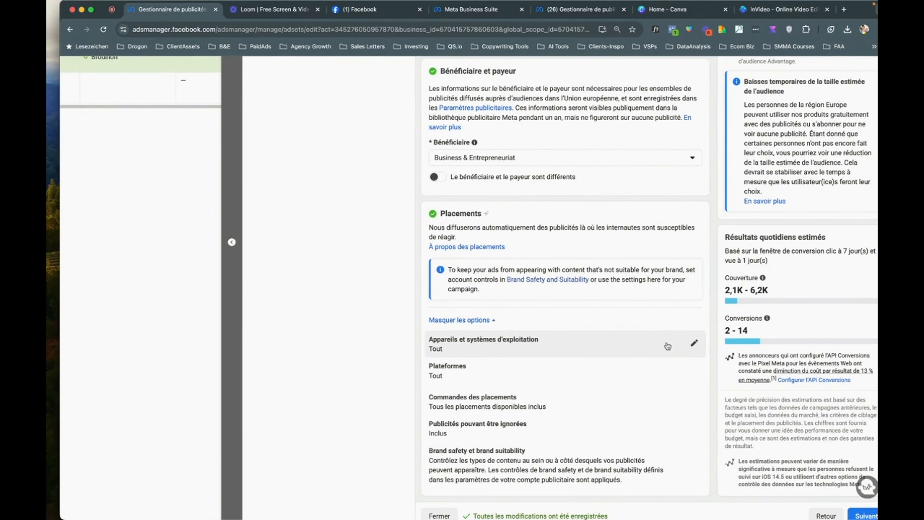
left_click(695, 343)
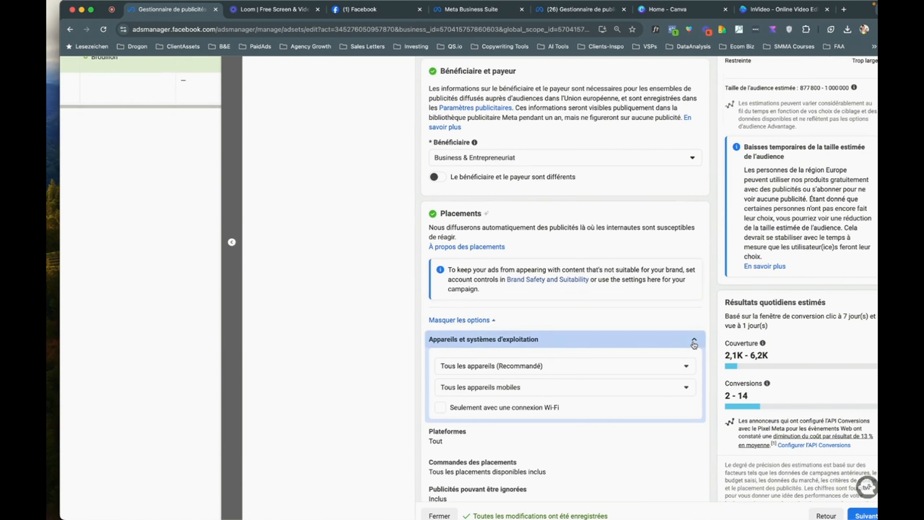
left_click(694, 343)
Restrict the ad placements to Instagram by deselecting the Facebook, Audience Network and Messenger platforms.
left_click(693, 371)
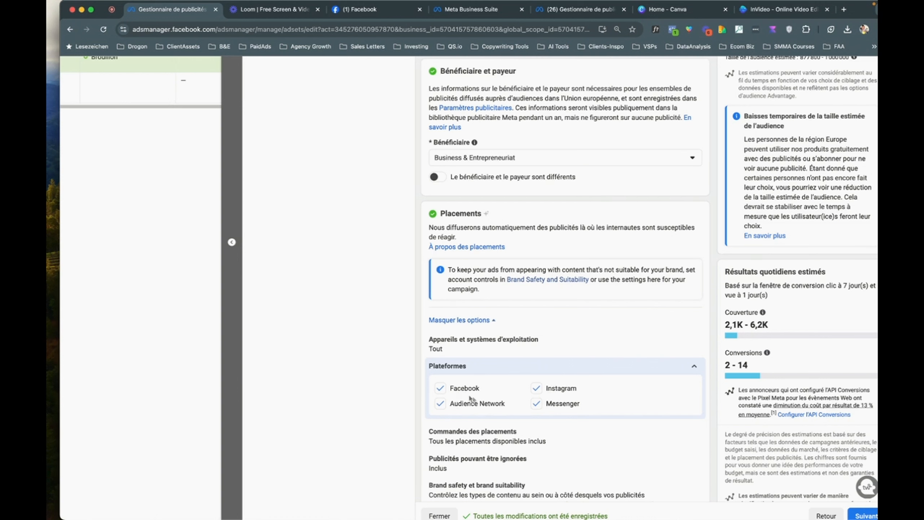
left_click(441, 391)
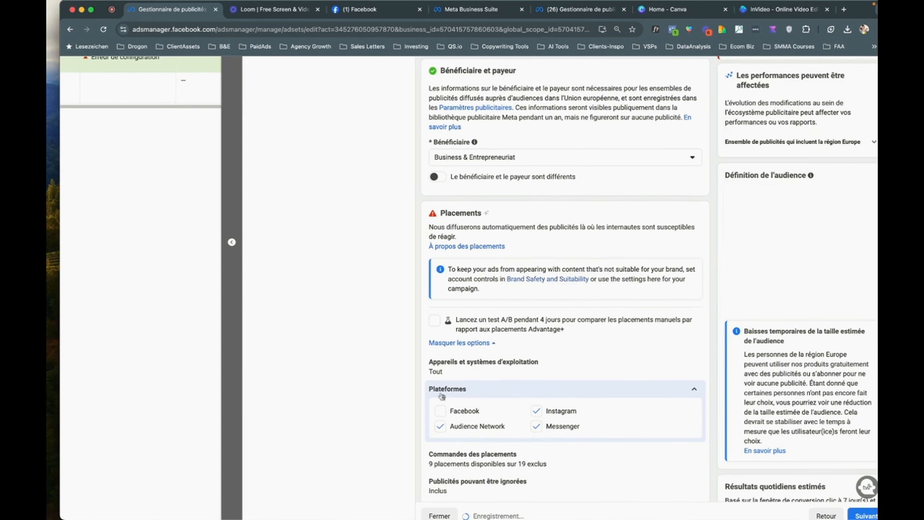
left_click(440, 426)
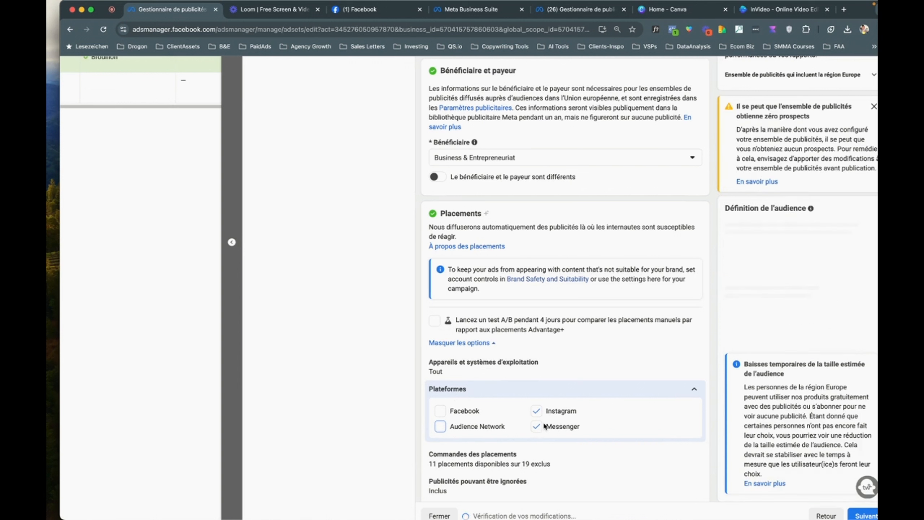
left_click(536, 426)
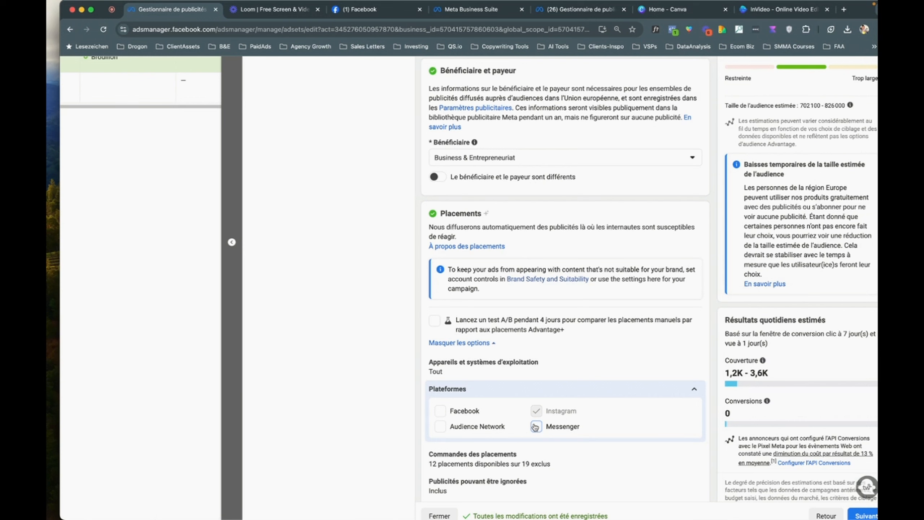
Examine the placement controls, including the recommended formats for Stories et Reels and search results.
scroll(536, 426, "down", 1)
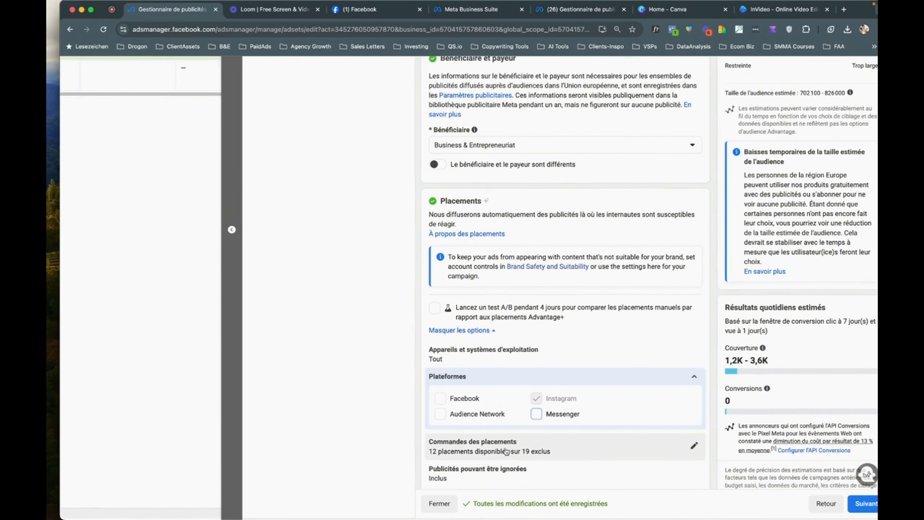
left_click(694, 445)
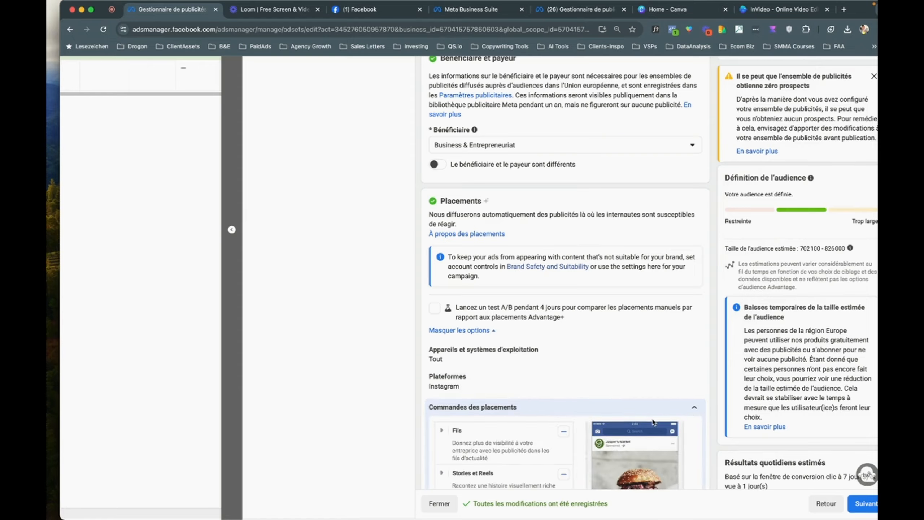
scroll(654, 435, "down", 2)
scroll(653, 435, "down", 3)
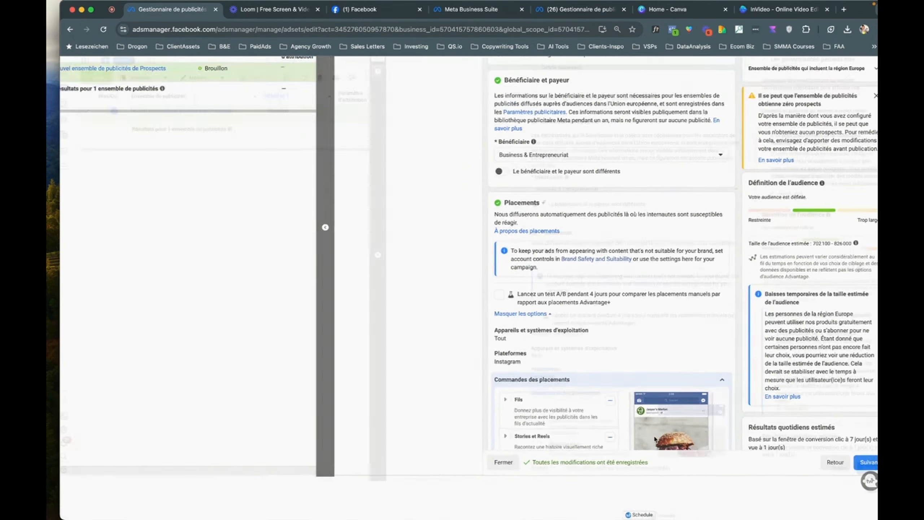
scroll(691, 389, "down", 6)
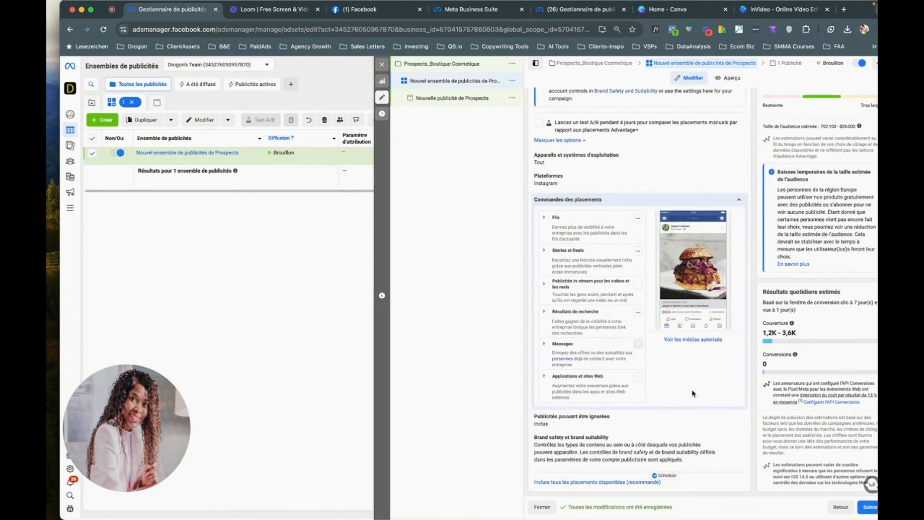
scroll(662, 303, "up", 10)
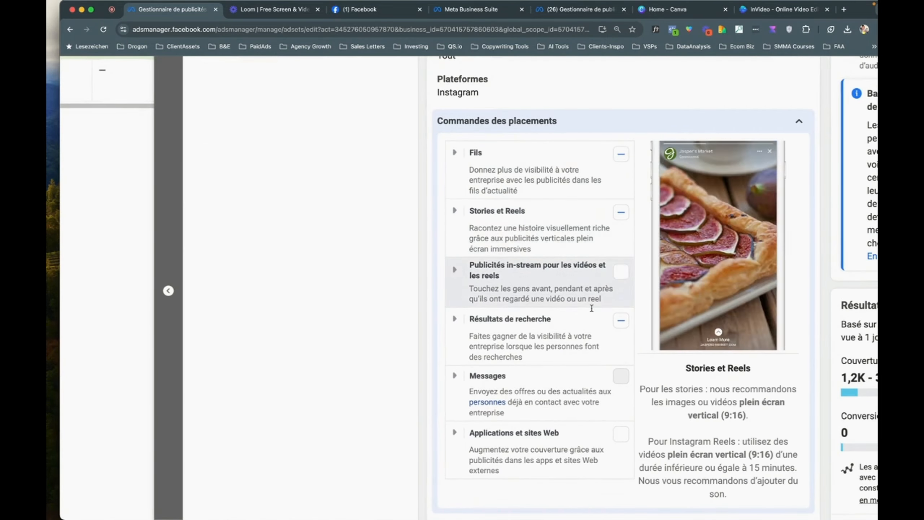
scroll(587, 335, "down", 10)
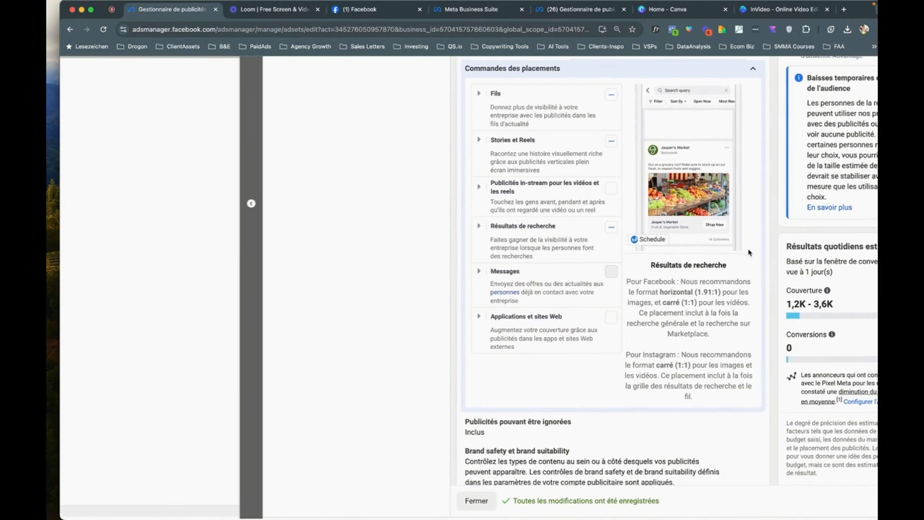
scroll(676, 309, "down", 5)
scroll(676, 311, "down", 1)
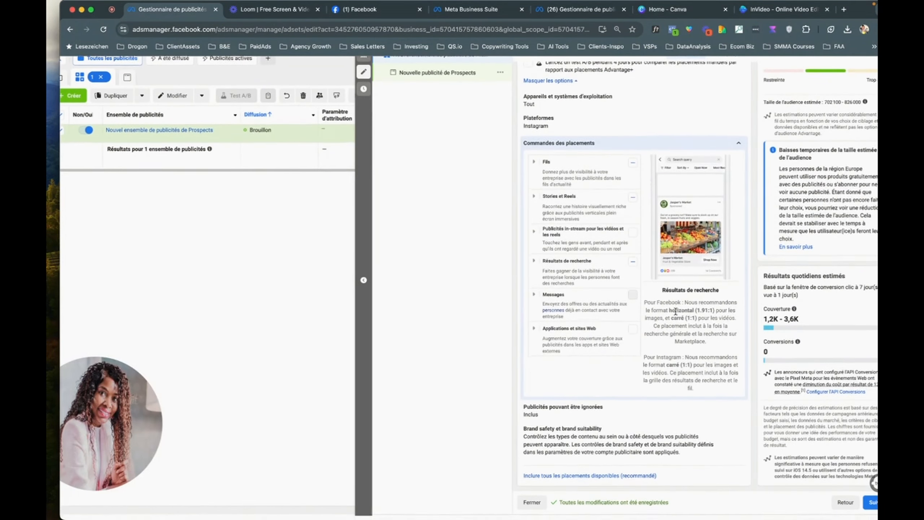
scroll(604, 306, "up", 2)
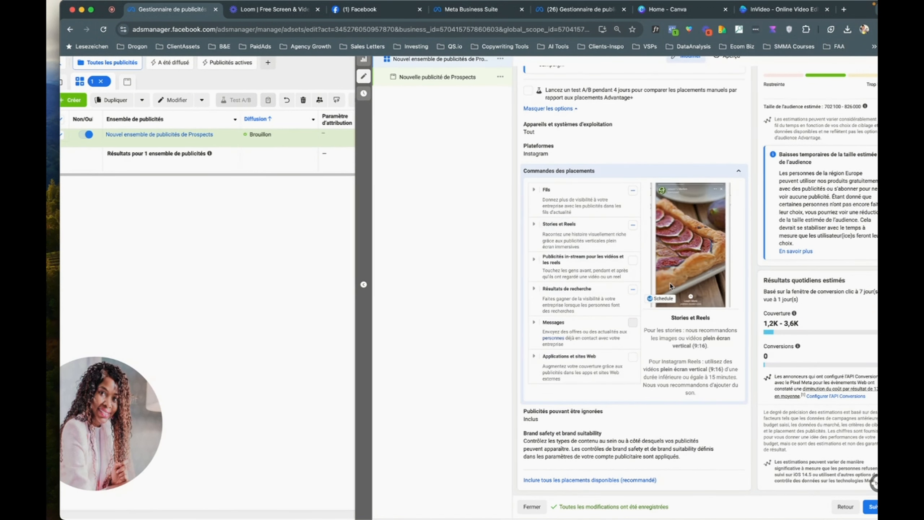
Try adding the in-stream video and Applications et sites Web placements, and restrict the platforms to Instagram again.
left_click(632, 259)
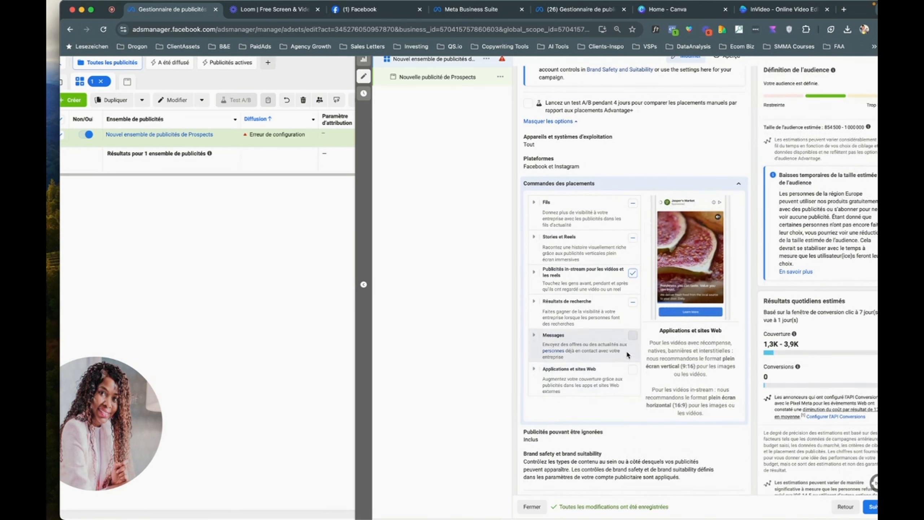
left_click(633, 350)
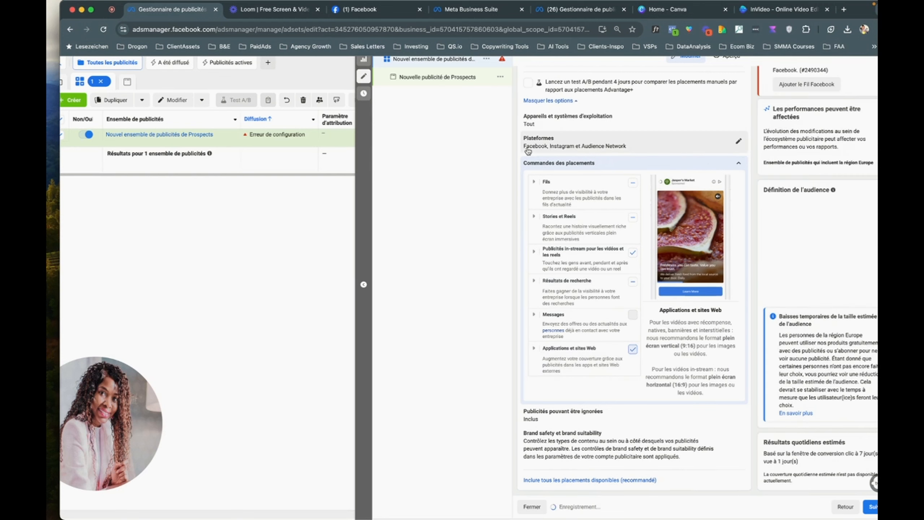
left_click(740, 144)
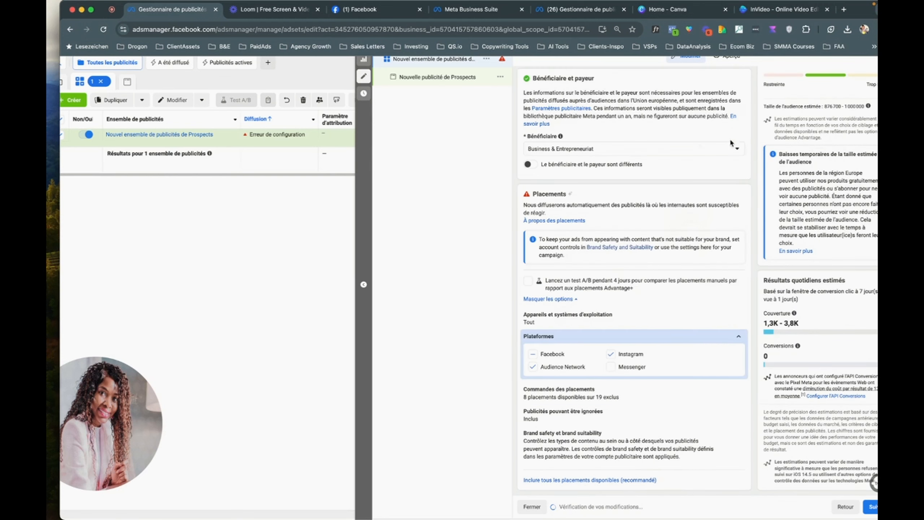
left_click(543, 356)
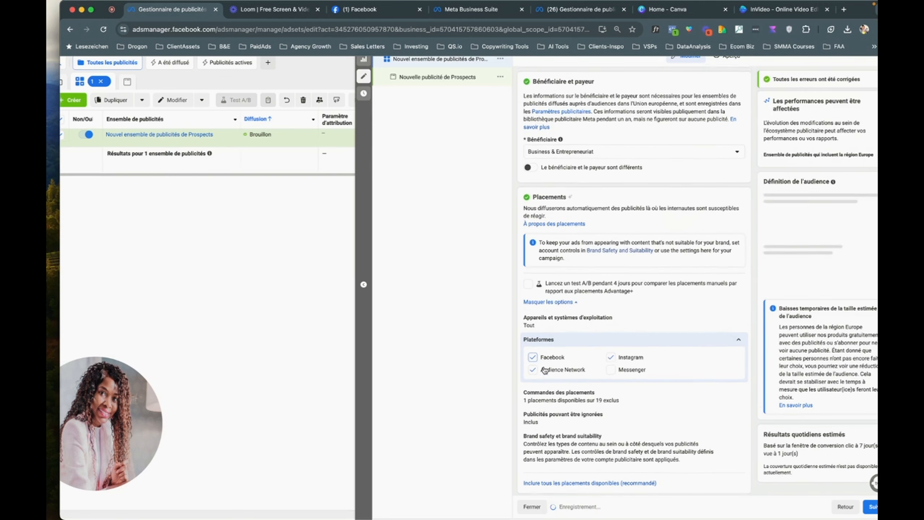
left_click(532, 368)
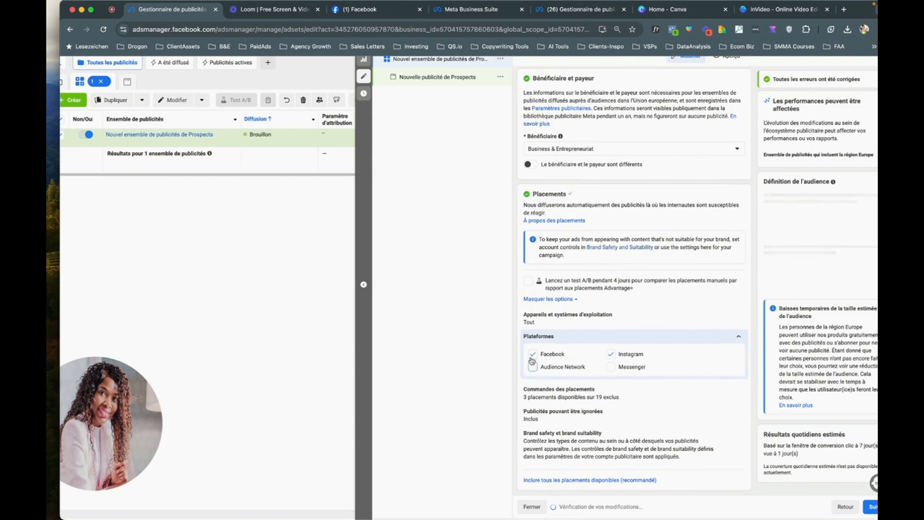
left_click(532, 357)
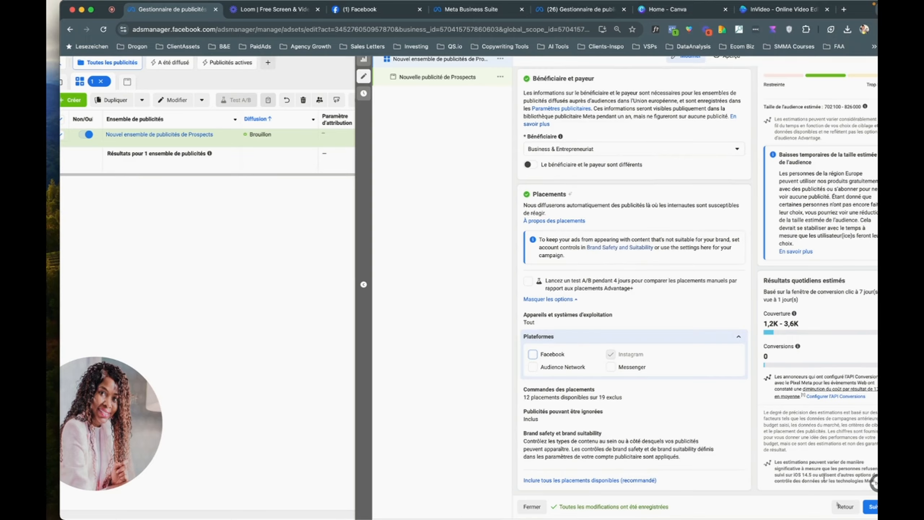
Examine the ad set's estimated daily results, particularly the conversions estimate for Instagram-only placement.
mouse_move(877, 518)
left_click(876, 302)
left_click_drag(784, 323, 802, 351)
left_click(815, 326)
scroll(802, 351, "up", 5)
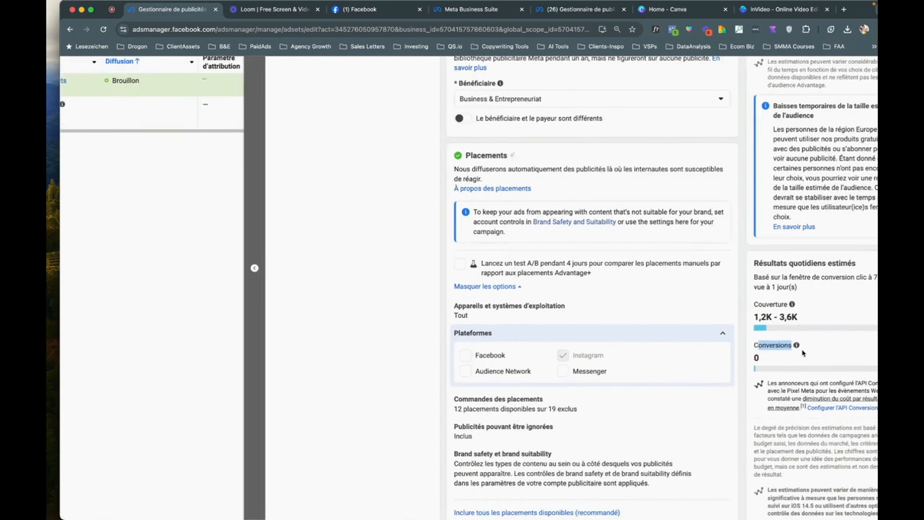
left_click(764, 348)
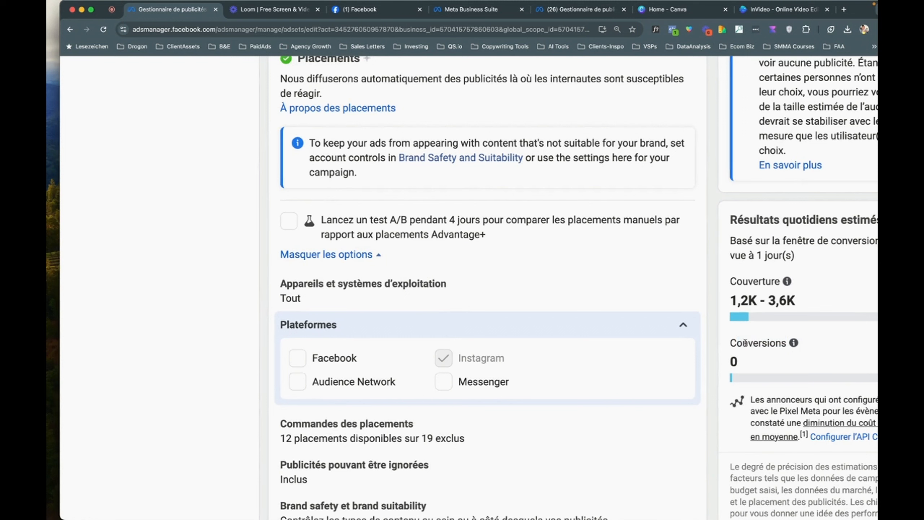
left_click_drag(764, 352, 769, 358)
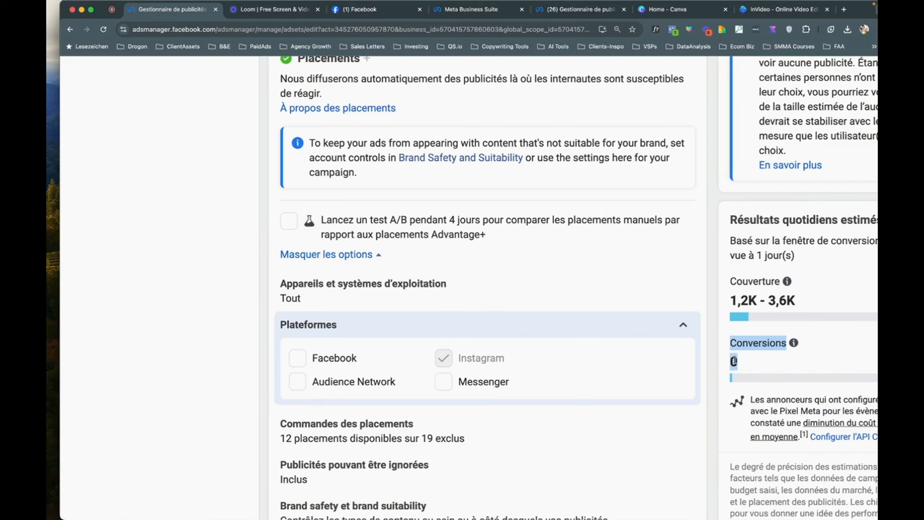
scroll(685, 328, "down", 5)
scroll(686, 328, "right", 3)
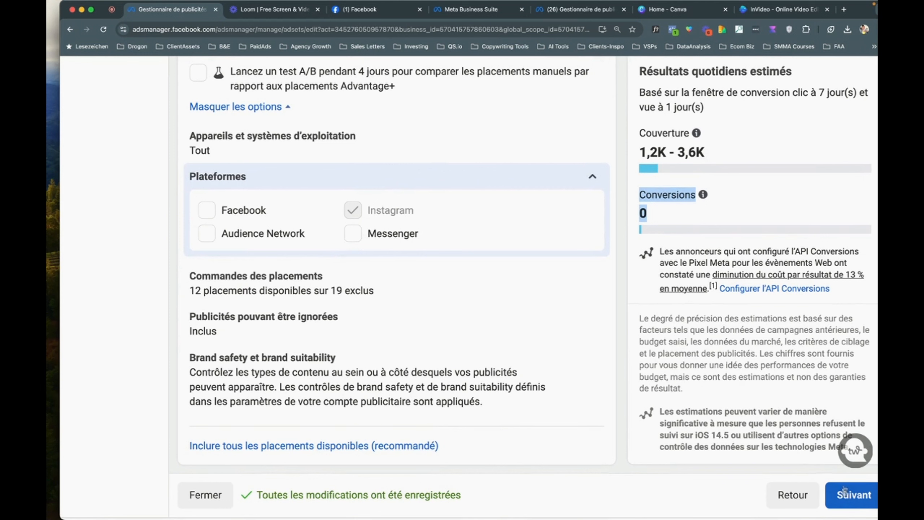
Continue to the ad level, return to the ad set and rename it Femmes.
left_click(852, 495)
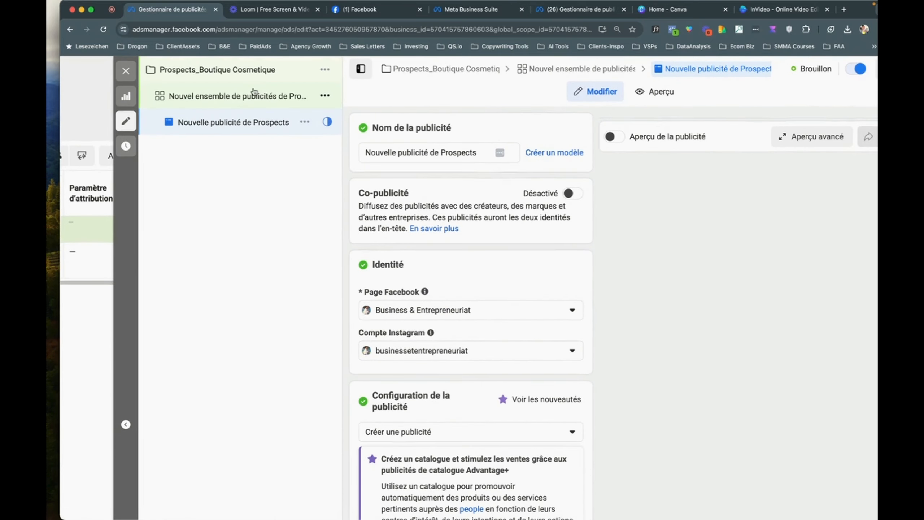
left_click(272, 98)
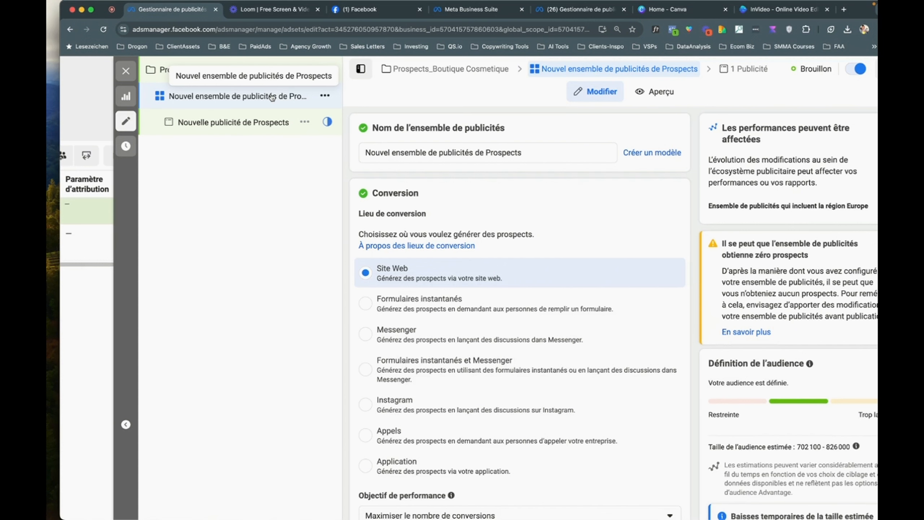
triple_click(439, 152)
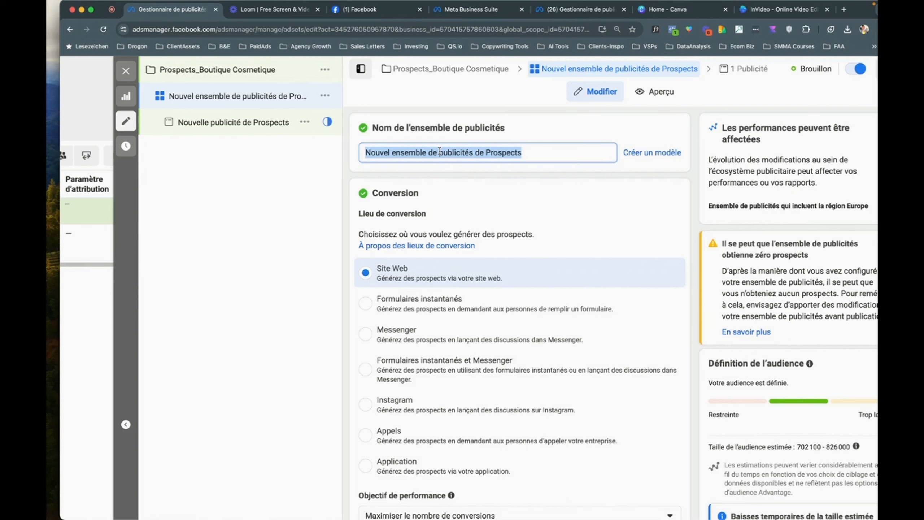
type("Femmes")
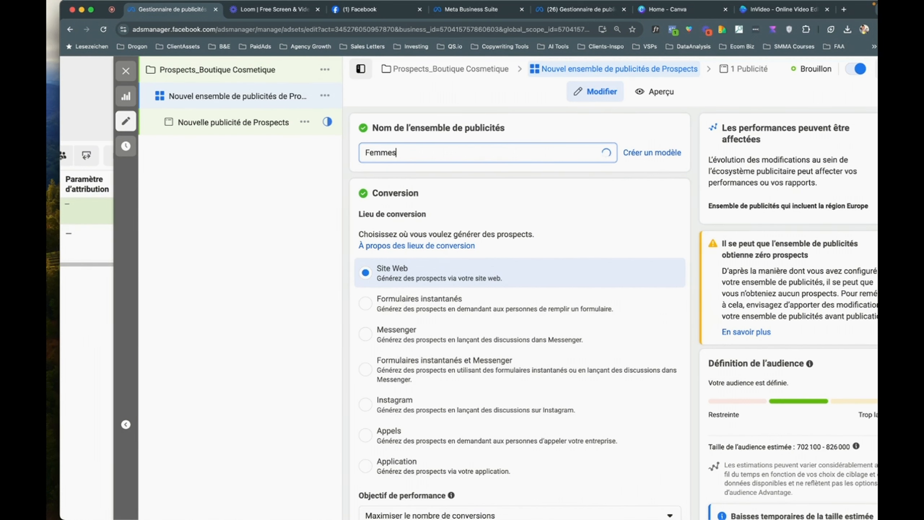
Extend the ad set name to Femmes_22-55_Cosmétiques_Paris, correcting the spelling of Cosmétiques.
type("_22-55")
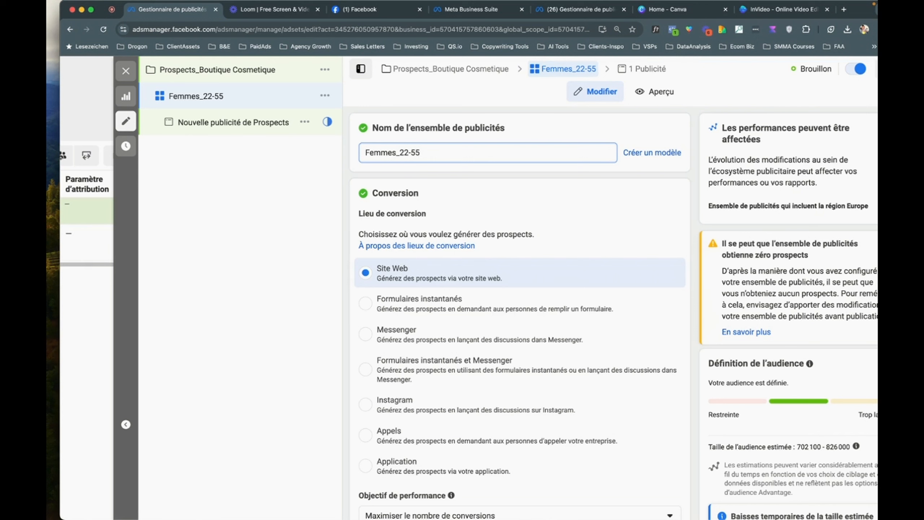
type("_Cosmé")
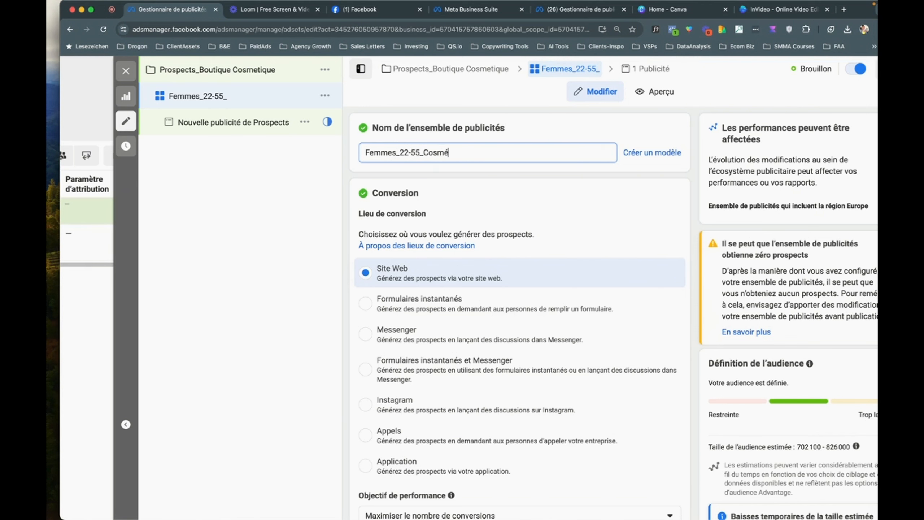
type("tuque")
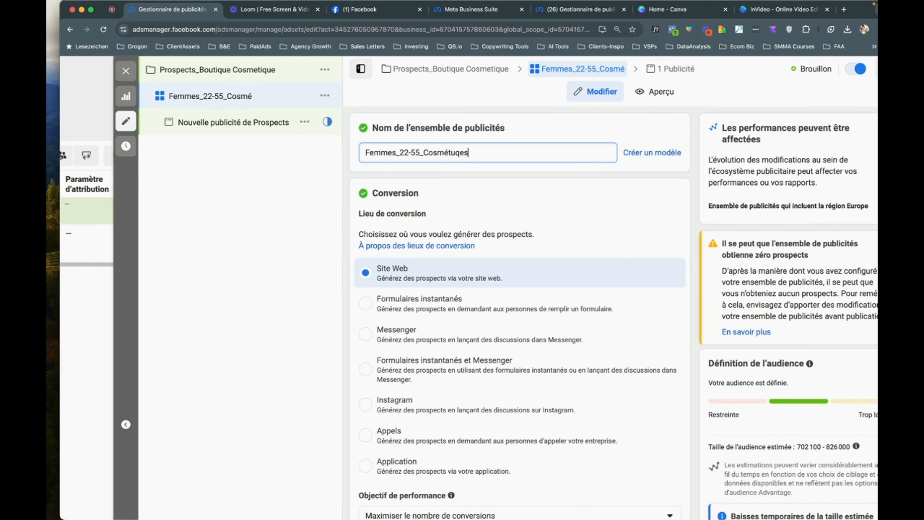
key("BackSpace")
key("BackSpace")
key("BackSpace")
type("iques_Paris")
Insert 3x directly before Cosmétiques in the ad set name.
left_click(423, 153)
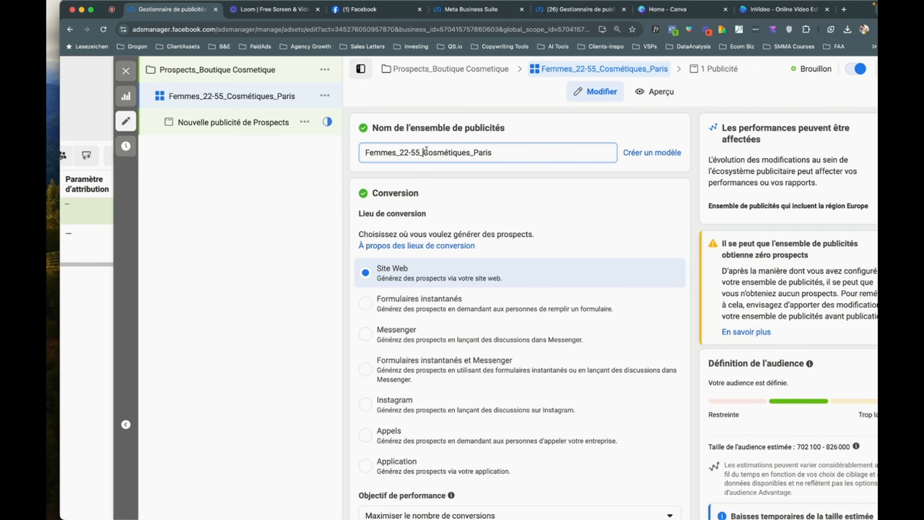
type("3X")
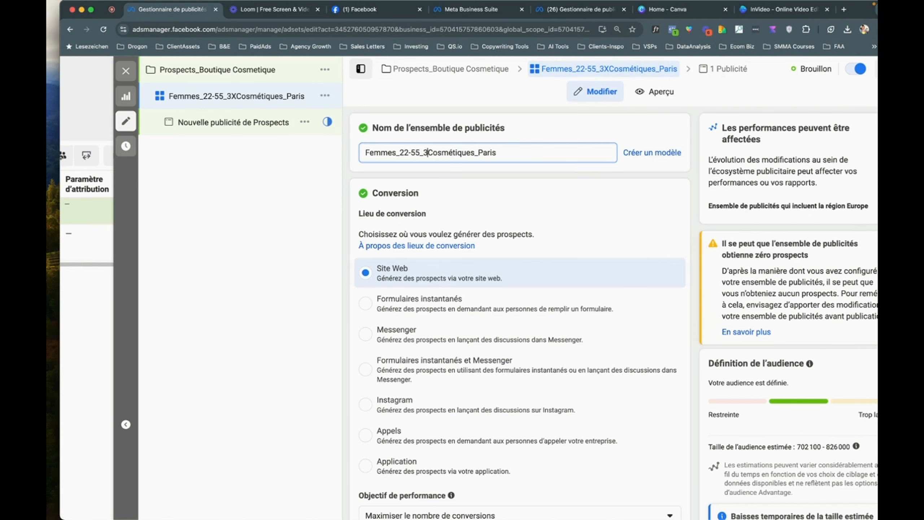
key("BackSpace")
type("x")
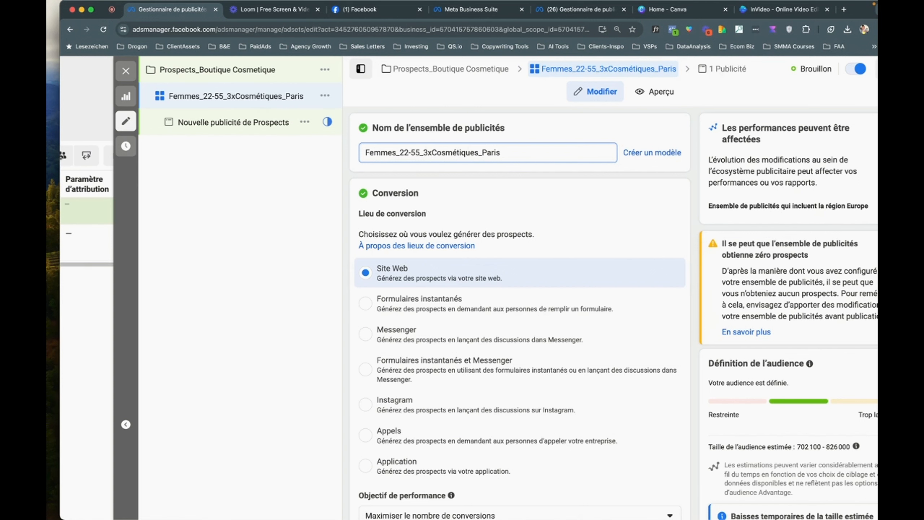
Move Paris to the start of the ad set name so it reads Paris_Femmes_22-55_3xCosmétiques.
double_click(488, 153)
left_click(488, 153)
left_click_drag(483, 153, 519, 156)
key("super+x")
key("super+Left")
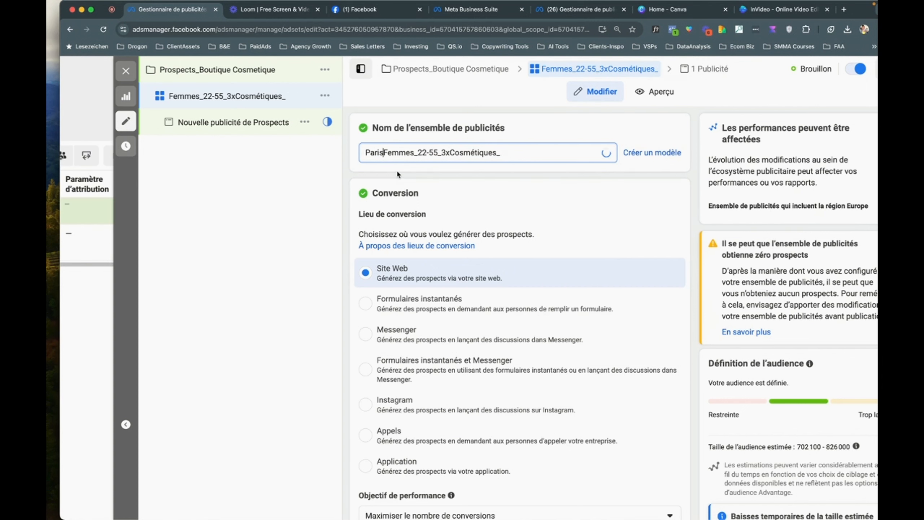
key("super+v")
type("_")
key("super+Right")
key("BackSpace")
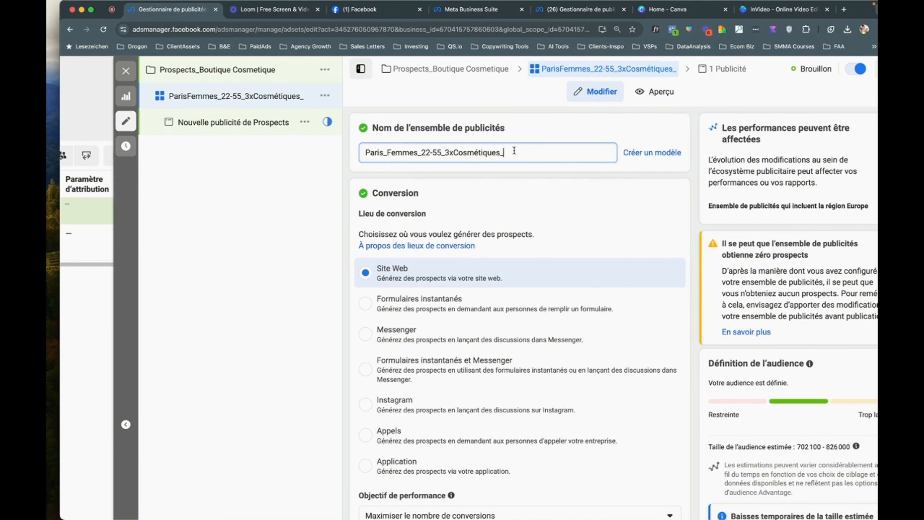
Continue to the ad level and review the Facebook page and Instagram account in the Identité section.
scroll(606, 345, "down", 7)
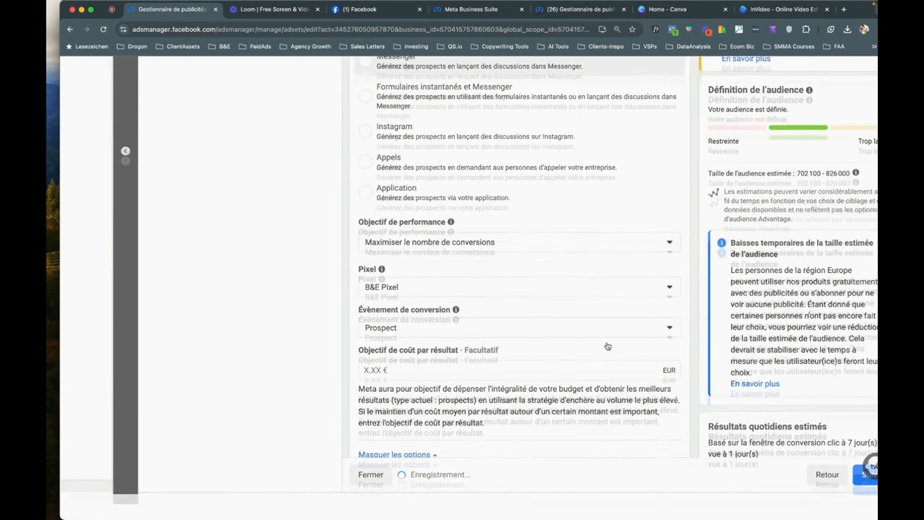
scroll(614, 335, "down", 3)
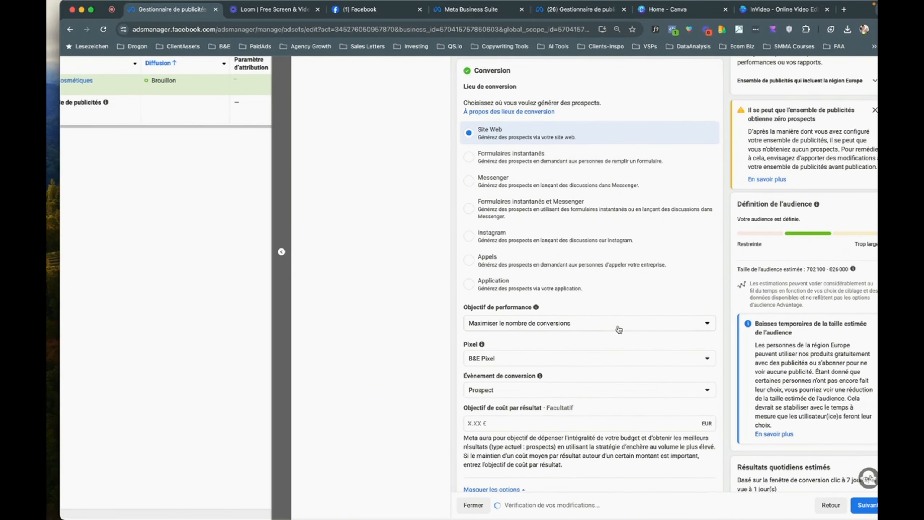
left_click(868, 510)
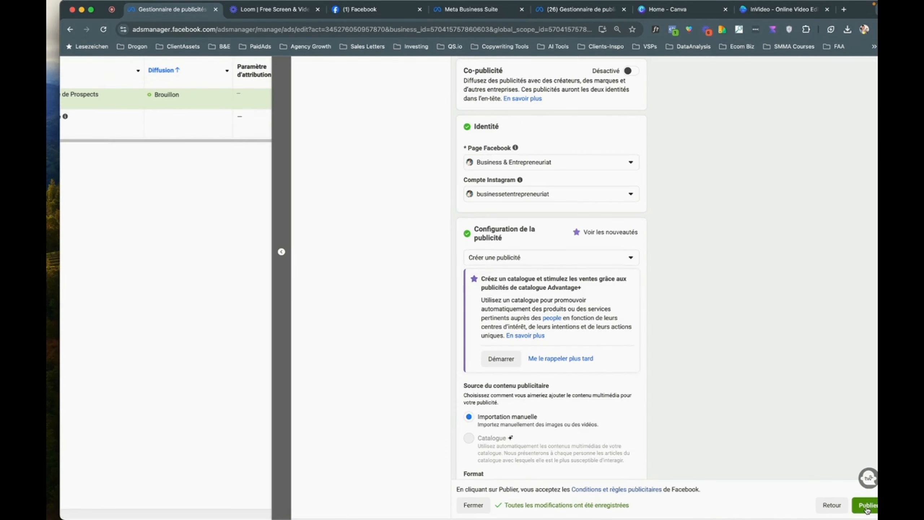
scroll(587, 277, "up", 3)
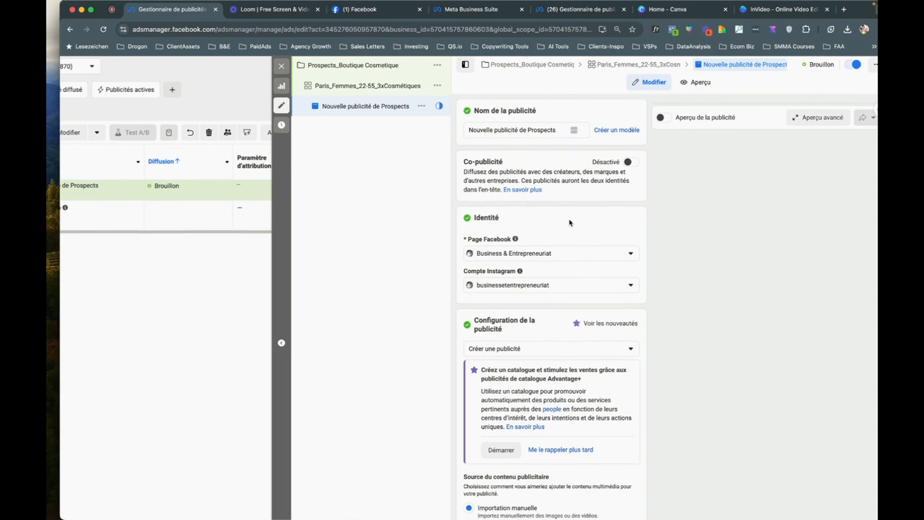
scroll(570, 221, "down", 2)
scroll(570, 223, "down", 1)
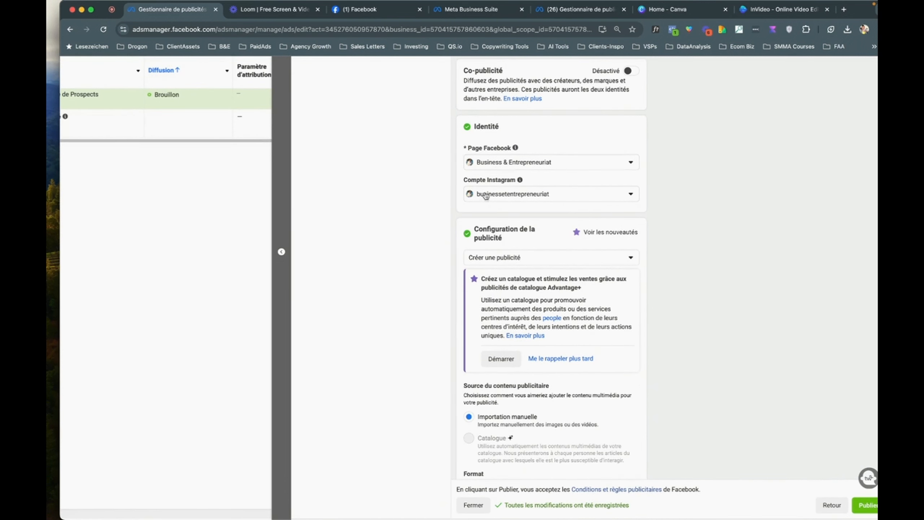
scroll(486, 196, "up", 3)
scroll(495, 192, "down", 2)
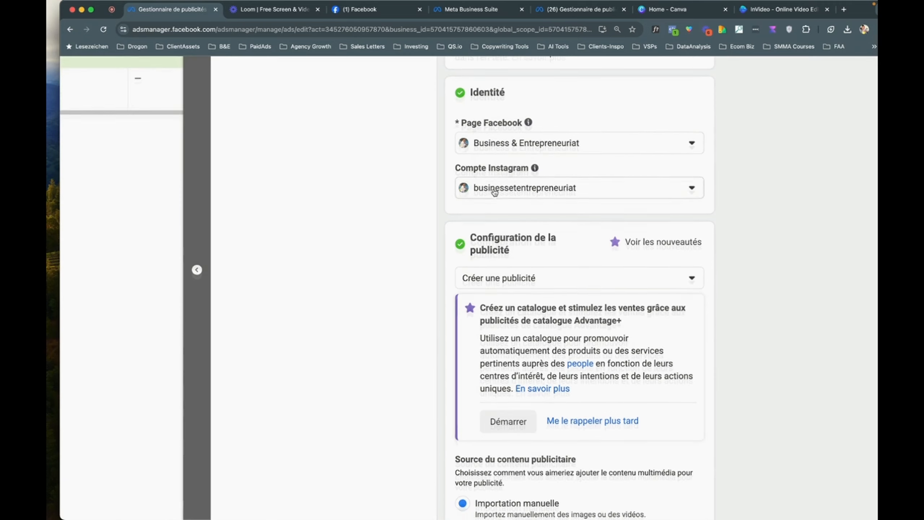
scroll(494, 191, "down", 2)
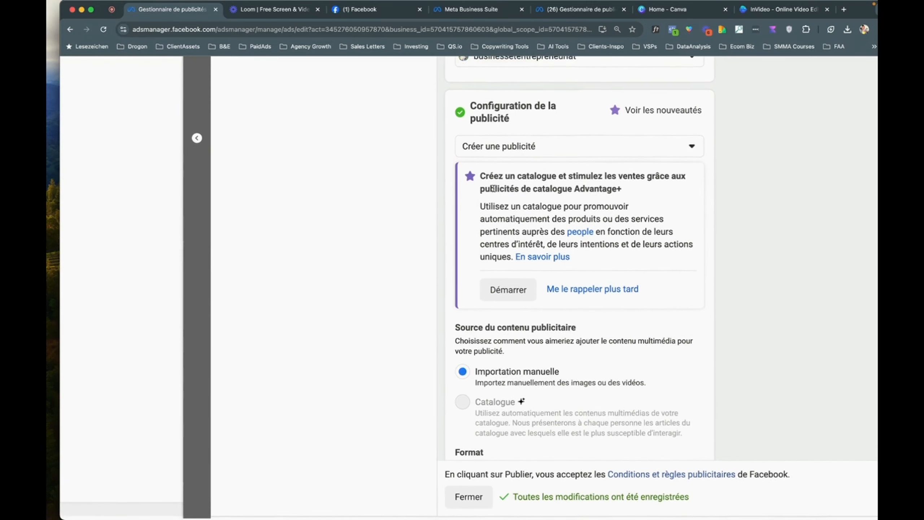
Try Utiliser une publication existante as the ad configuration, and switch it back to Créer une publicité.
left_click(542, 154)
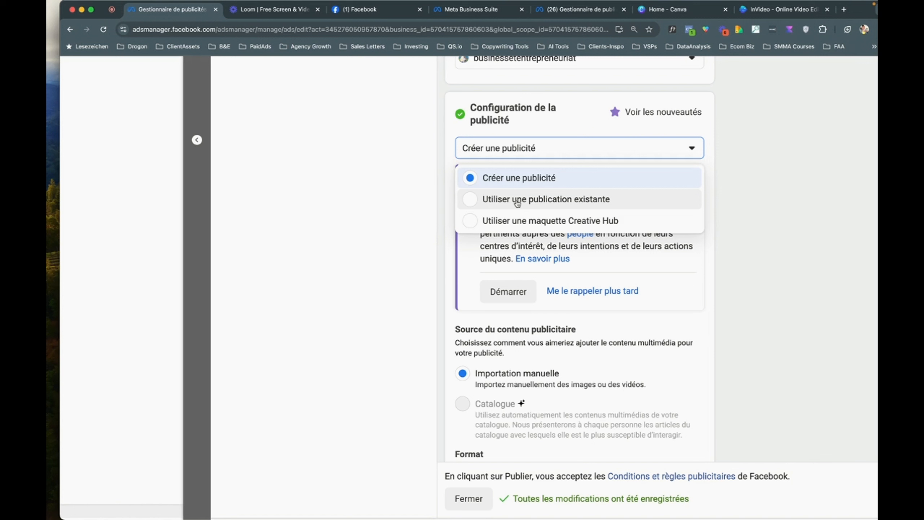
left_click(515, 200)
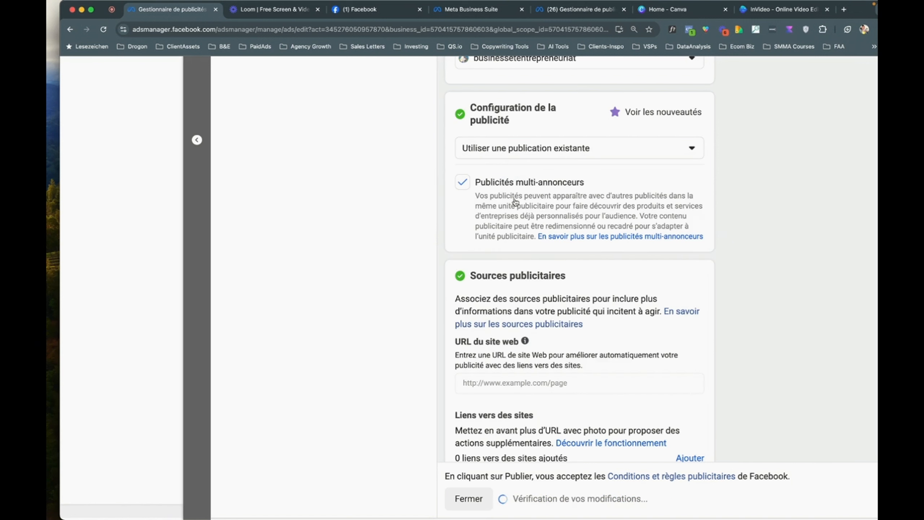
left_click(547, 151)
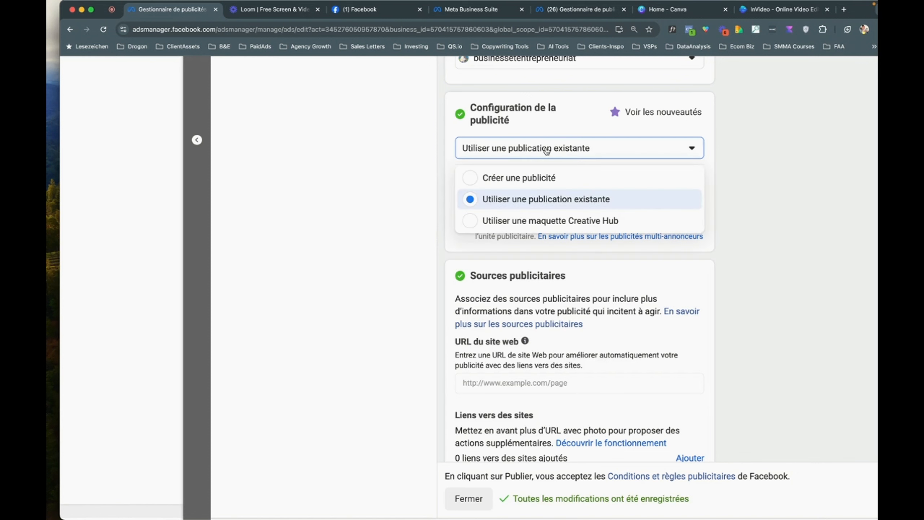
left_click(518, 177)
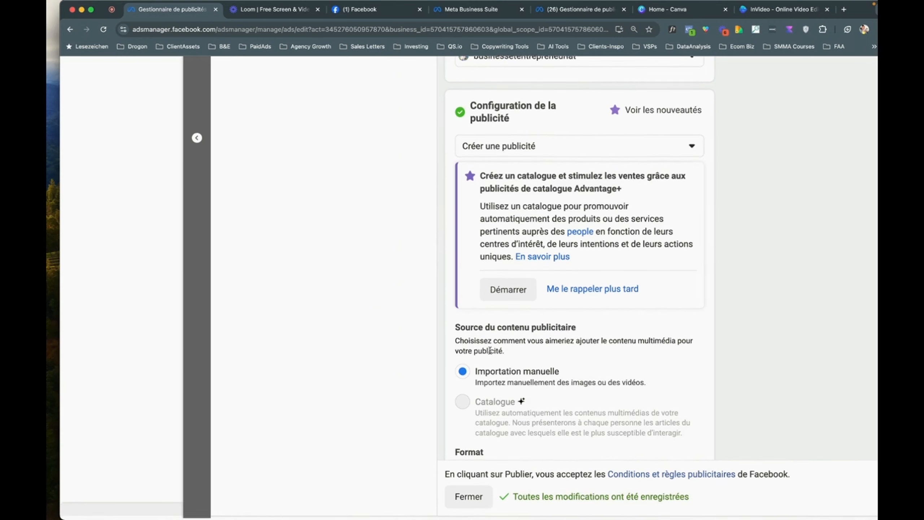
Turn on the ad preview and look over the ad's content source and format options.
scroll(553, 404, "down", 1)
key("super+minus")
key("super+minus")
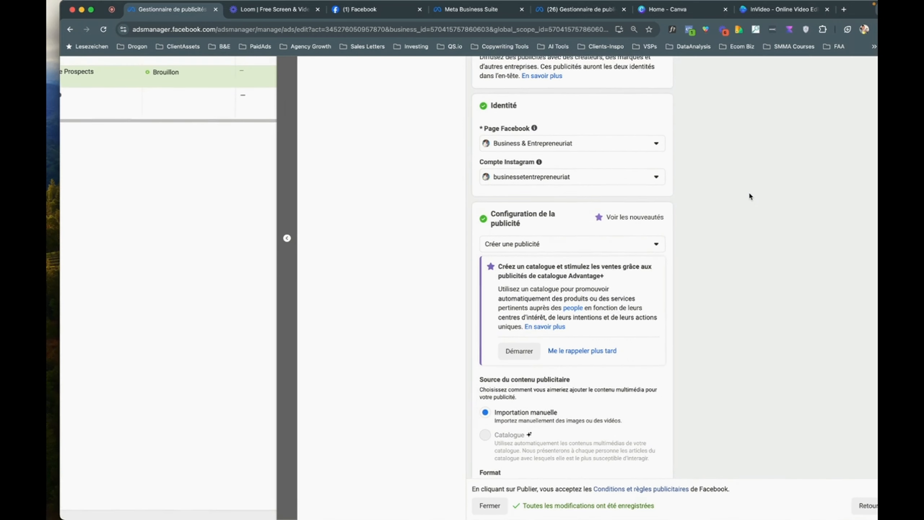
key("super+minus")
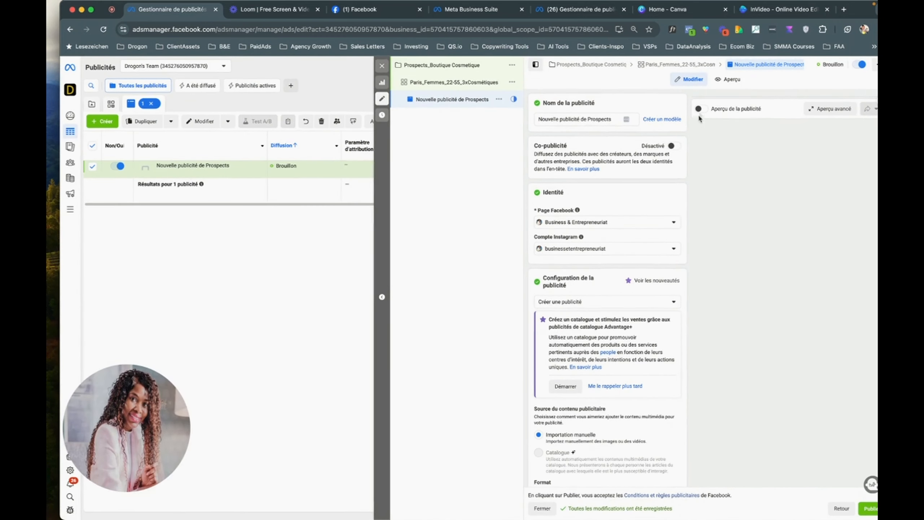
left_click(701, 109)
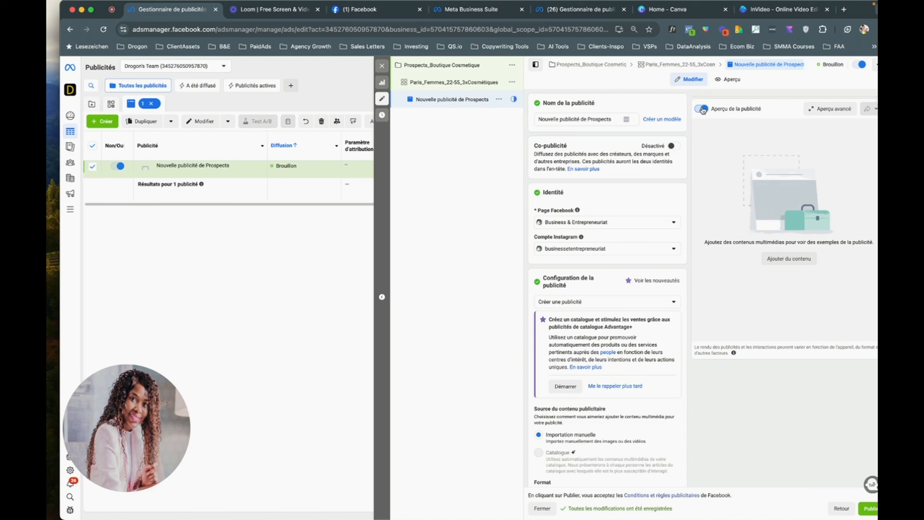
scroll(594, 240, "down", 5)
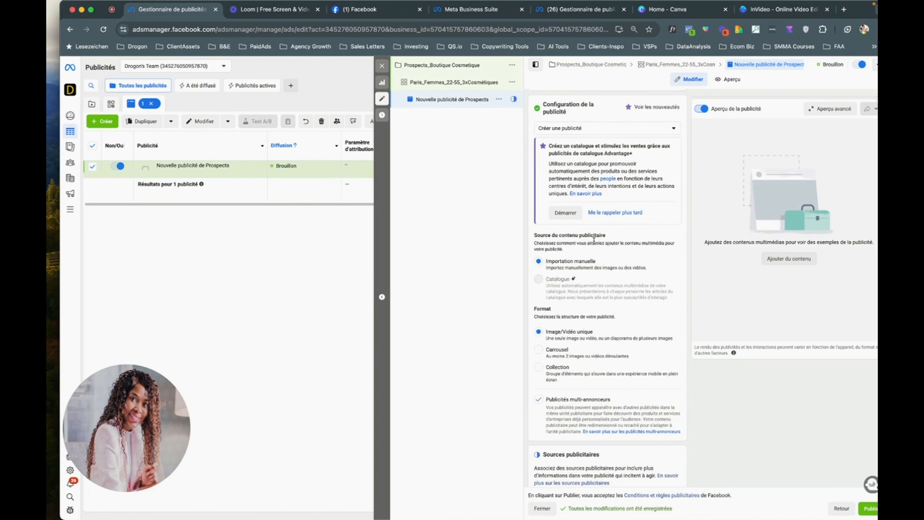
scroll(594, 240, "down", 1)
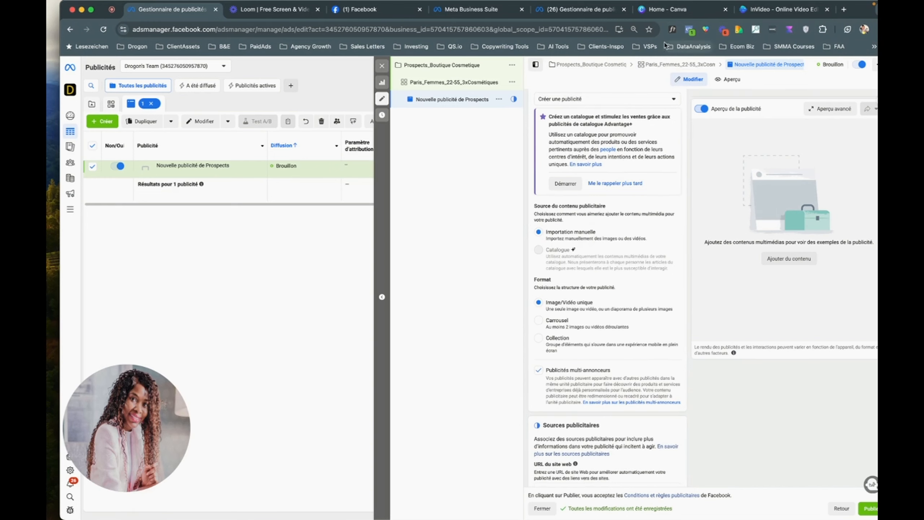
Switch to Canva to view its home page, and open the video template gallery in InVideo.
left_click(665, 15)
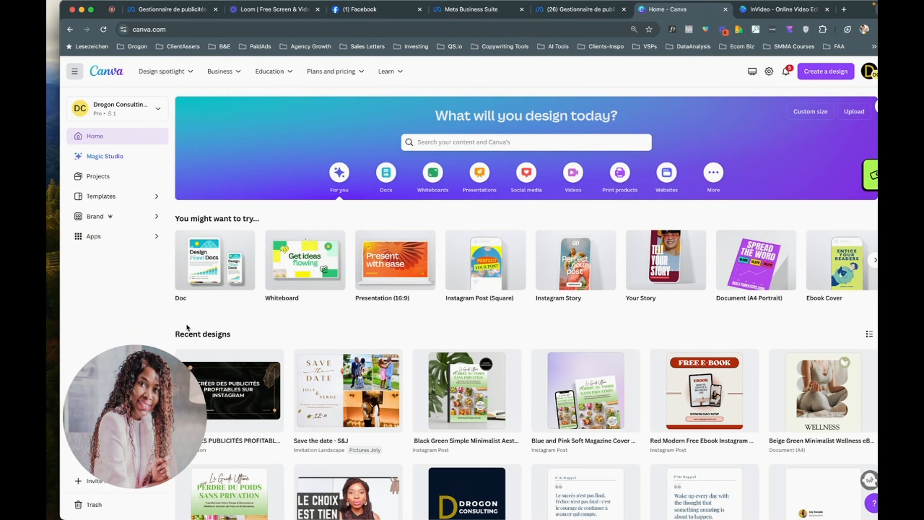
left_click(757, 11)
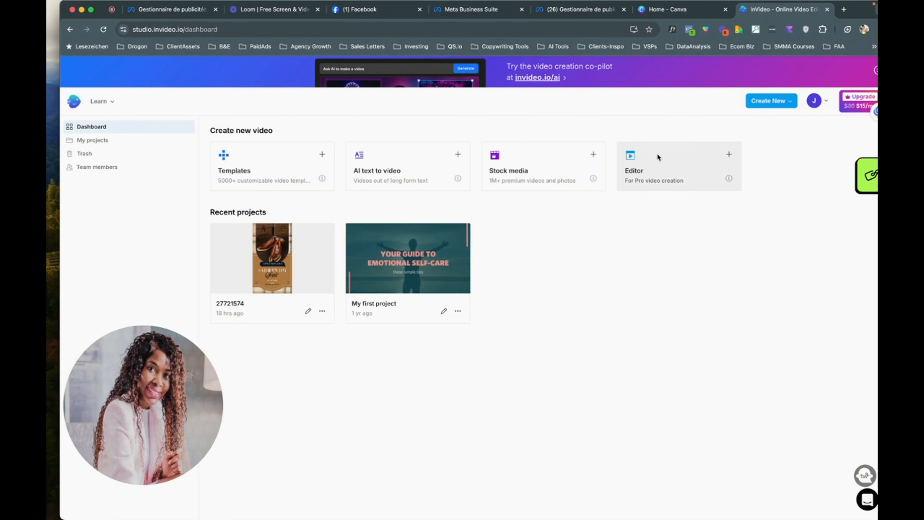
left_click(257, 167)
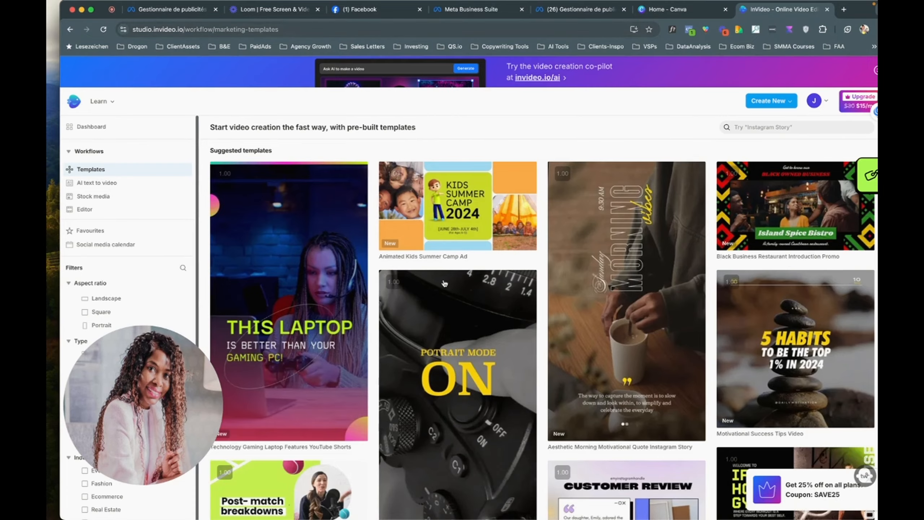
Open a new incognito browser window and load invideo.io in it.
key("ctrl+Up")
left_click(425, 314)
mouse_move(173, 2)
left_click(109, 5)
left_click(114, 41)
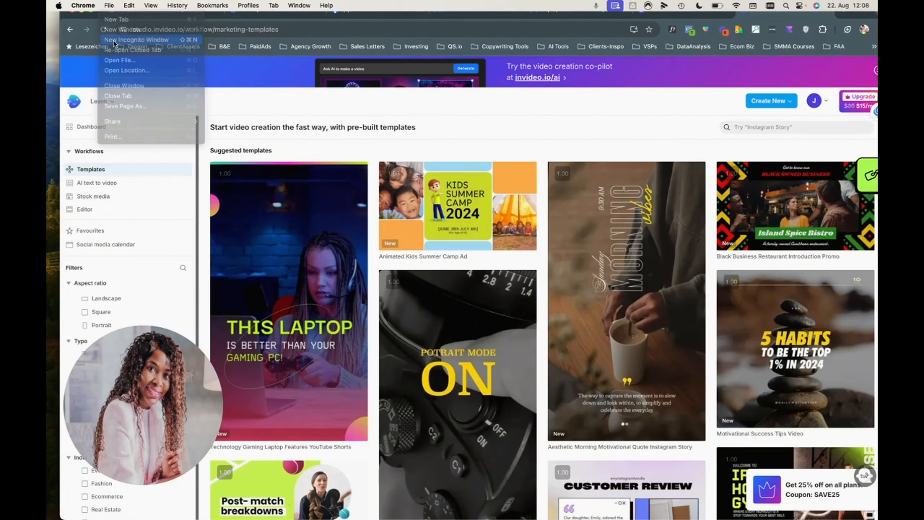
type("invideo.io")
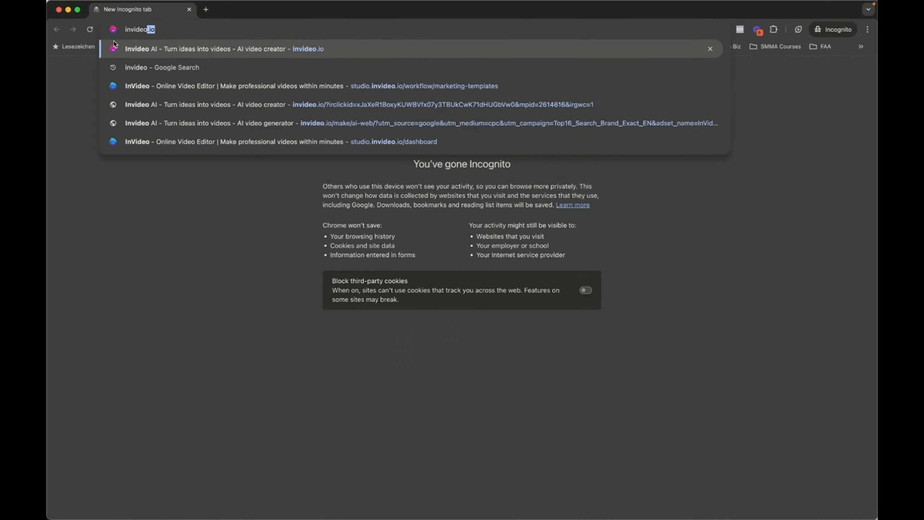
key("Return")
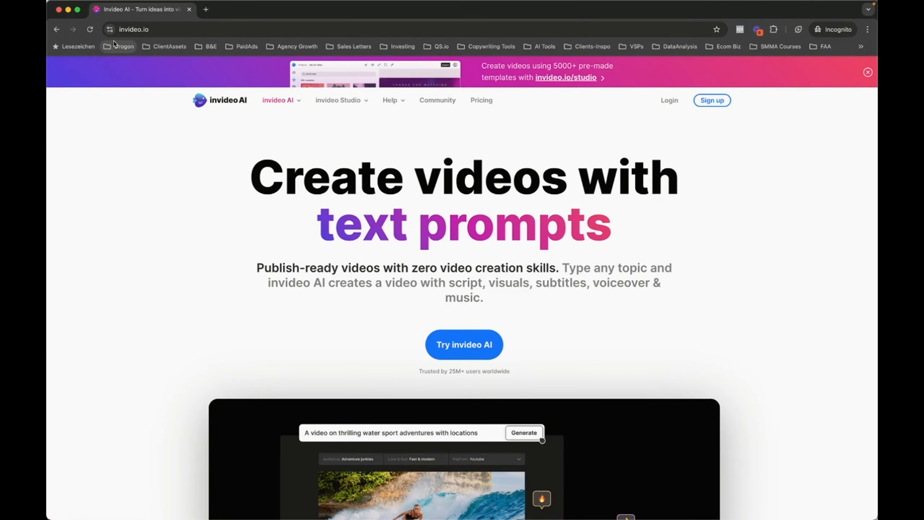
Allow the Loom screen recorder to use the camera and microphone in the incognito window.
right_click(104, 218)
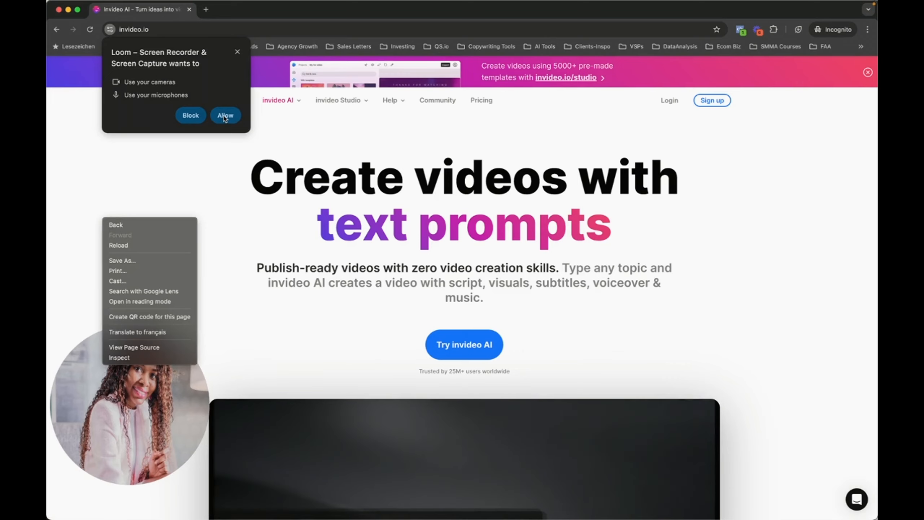
left_click(226, 117)
left_click(226, 117)
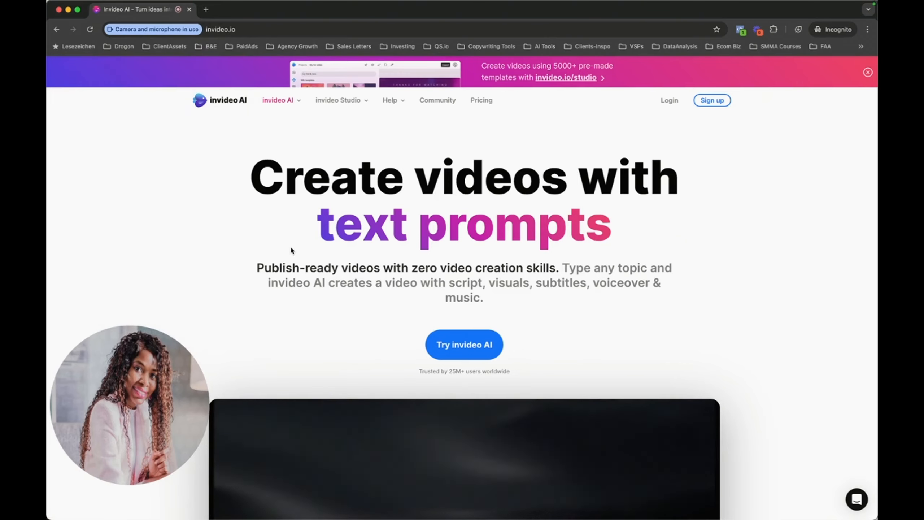
Look through the invideo home page down to the footer links.
scroll(290, 246, "down", 10)
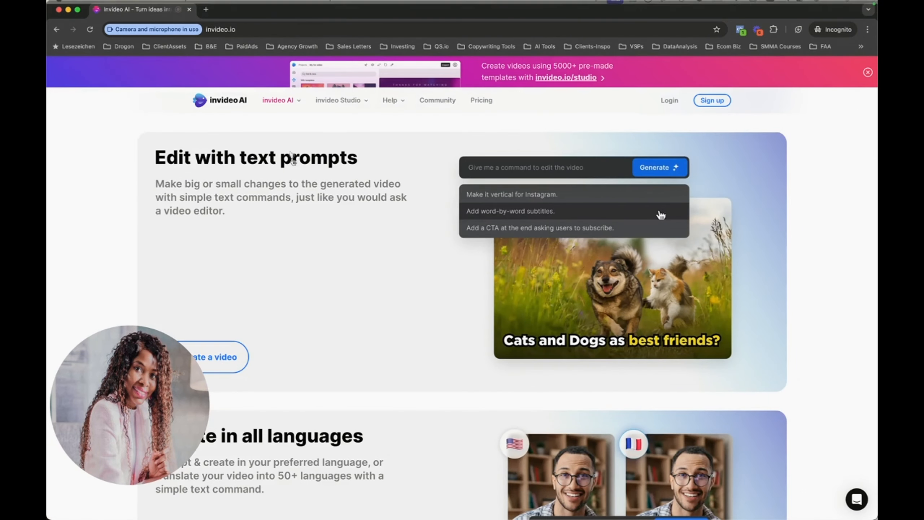
scroll(360, 333, "down", 5)
scroll(360, 331, "down", 20)
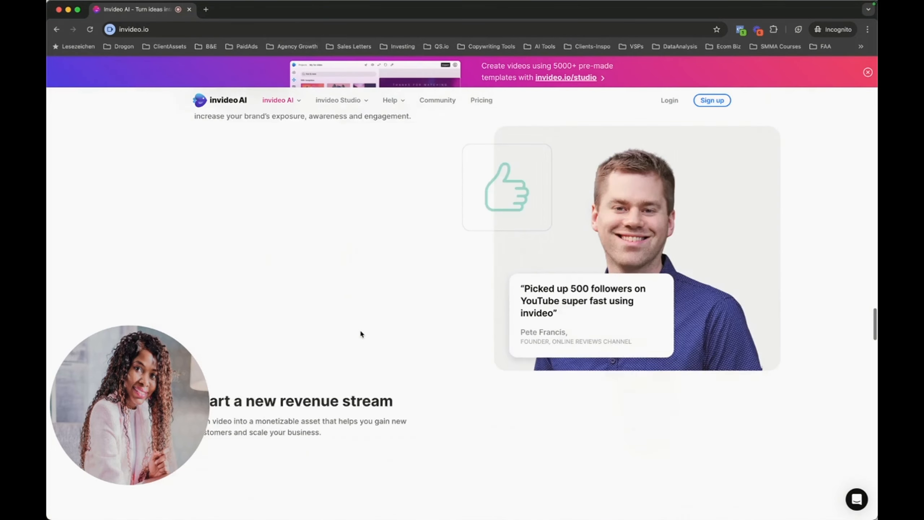
scroll(360, 331, "down", 10)
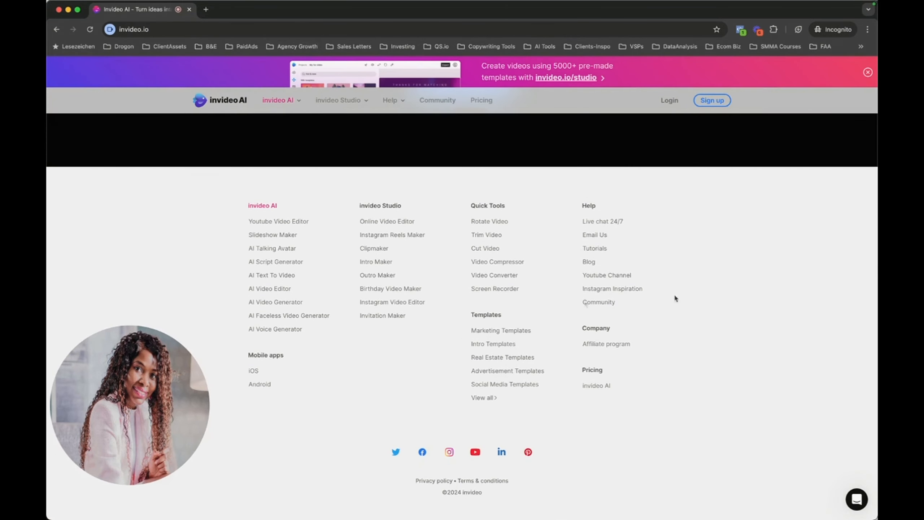
Translate the invideo home page into French, return to its opening headline and highlight the headline with the intro text.
right_click(722, 241)
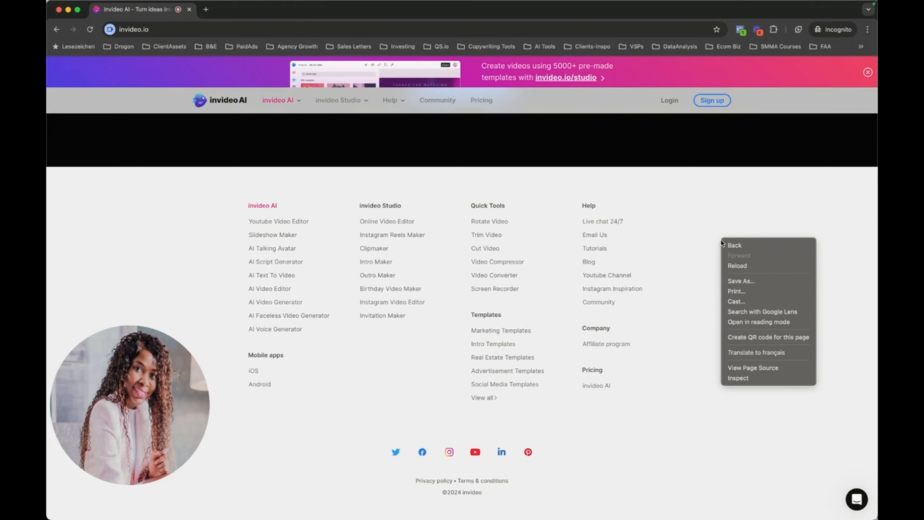
left_click(752, 357)
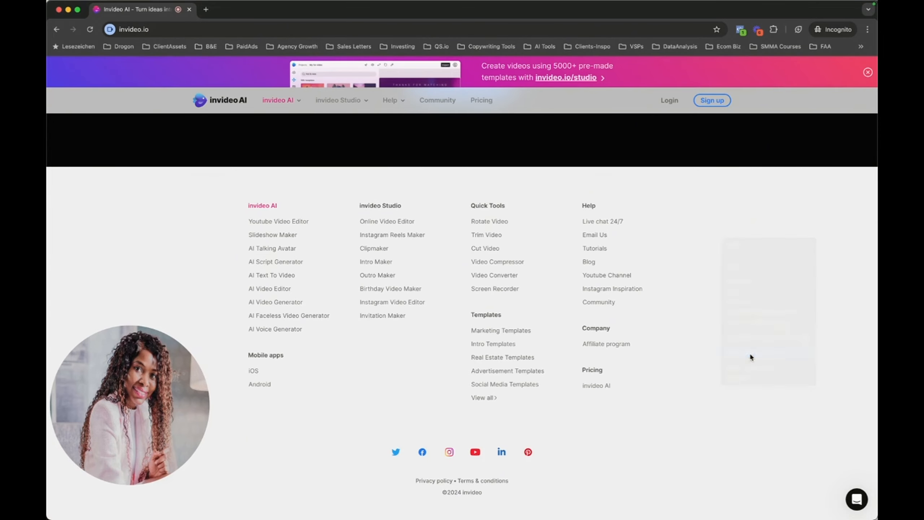
scroll(611, 197, "up", 20)
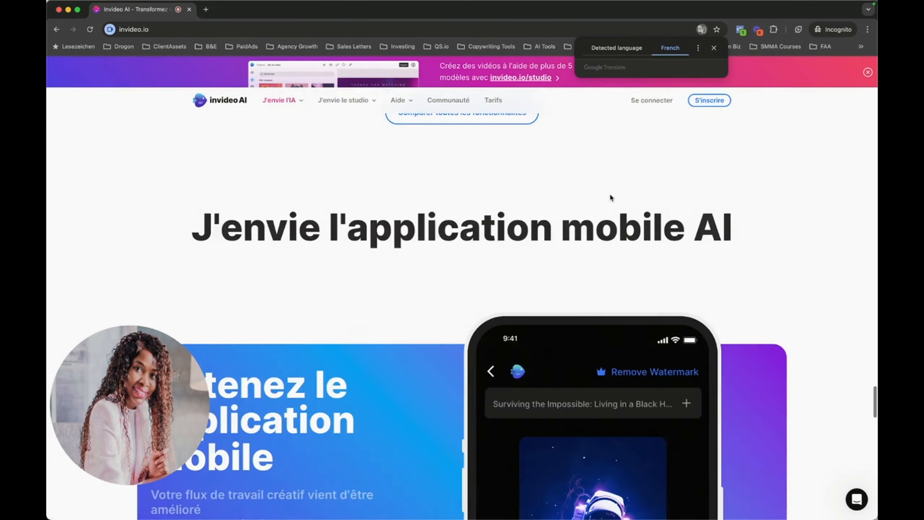
scroll(612, 197, "up", 20)
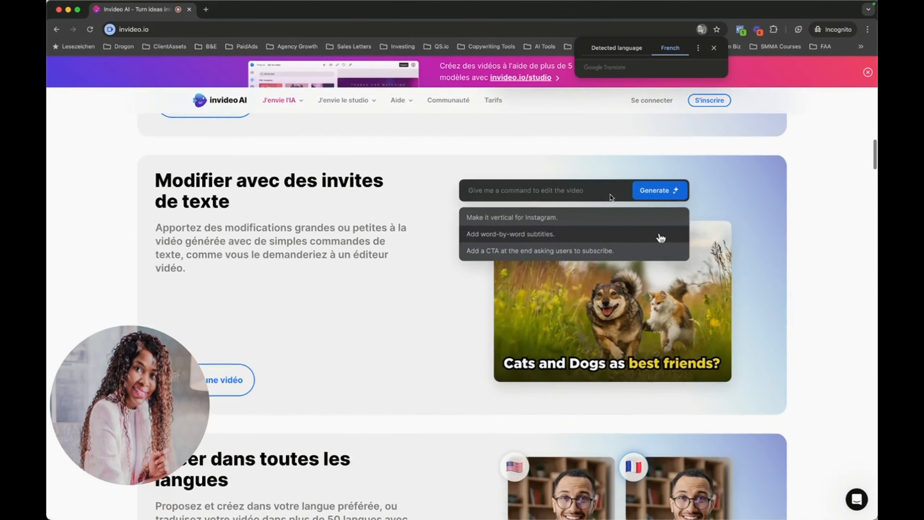
scroll(610, 197, "up", 4)
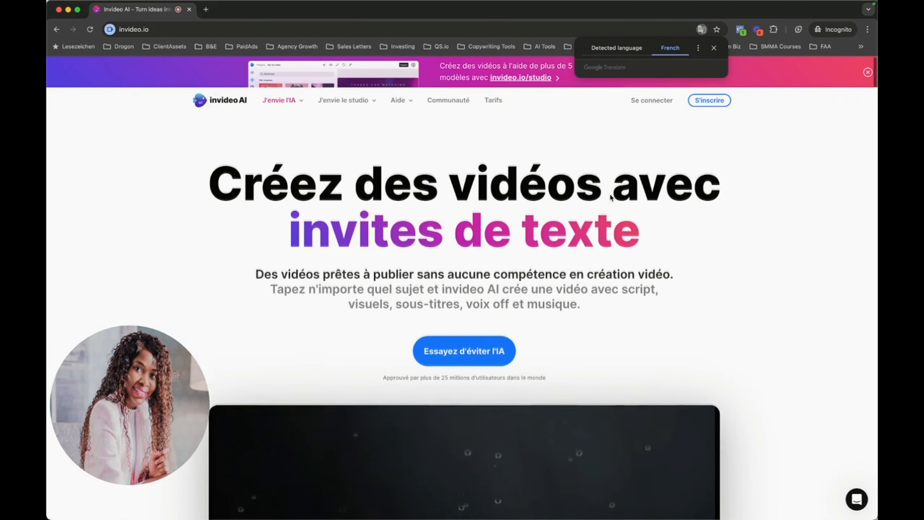
left_click_drag(262, 174, 555, 284)
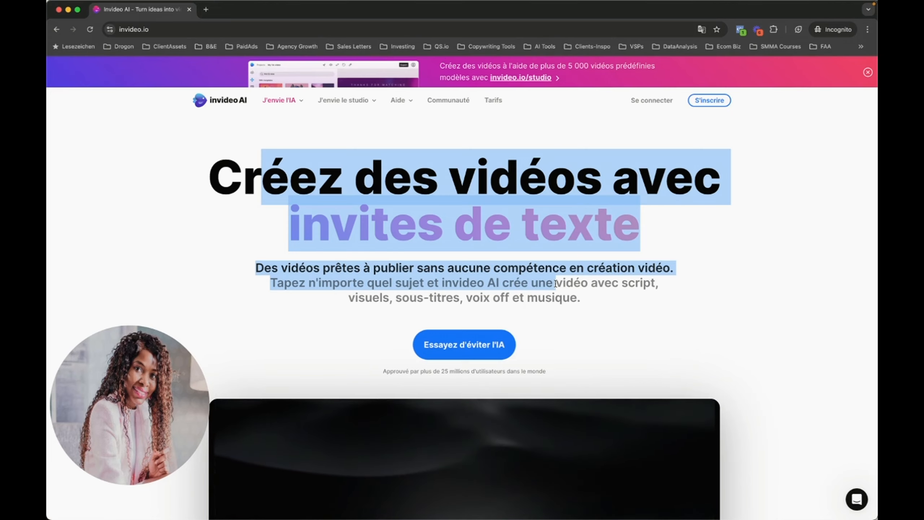
Switch back to the InVideo Studio template gallery window and search the templates for "instagram ads video".
key("ctrl+Up")
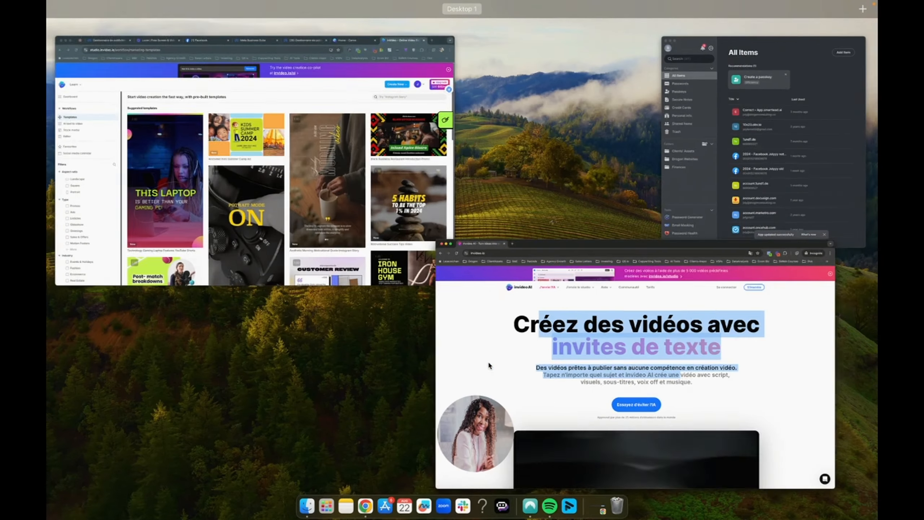
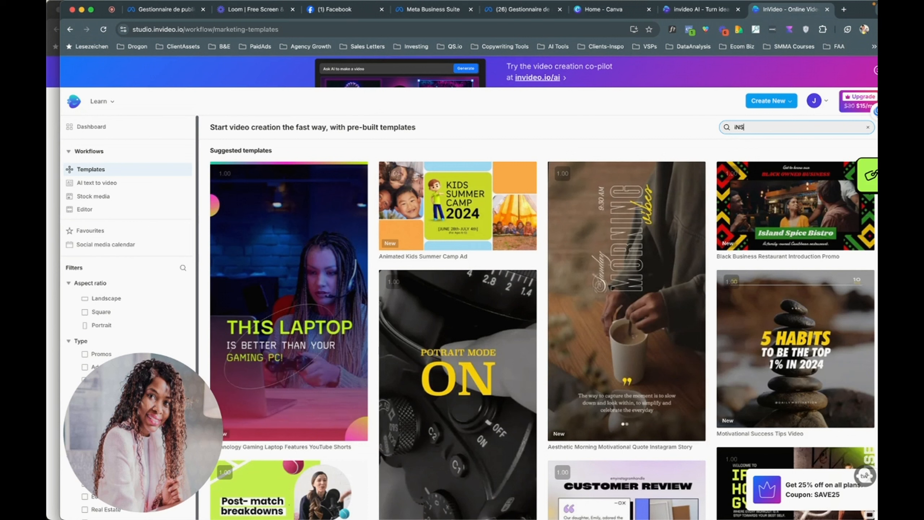
key("BackSpace")
key("BackSpace")
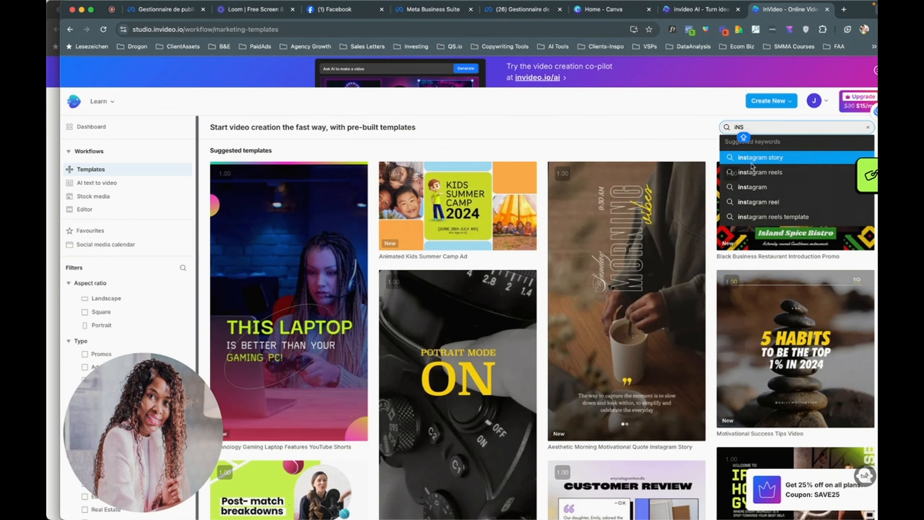
type("TAGRA")
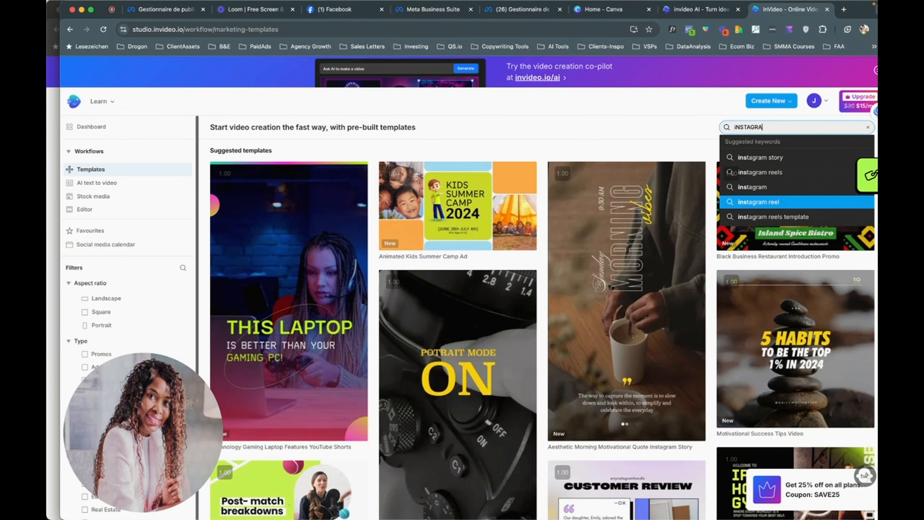
type("M VIDEO ADS")
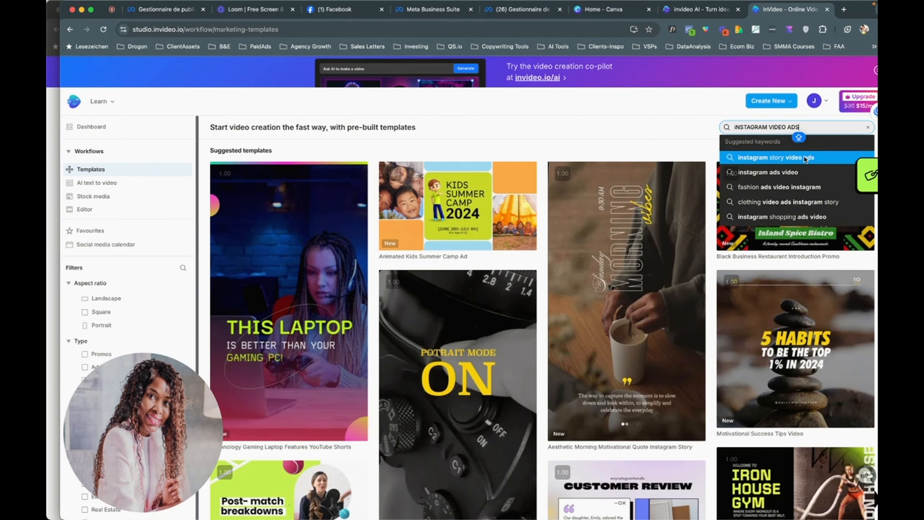
left_click(799, 173)
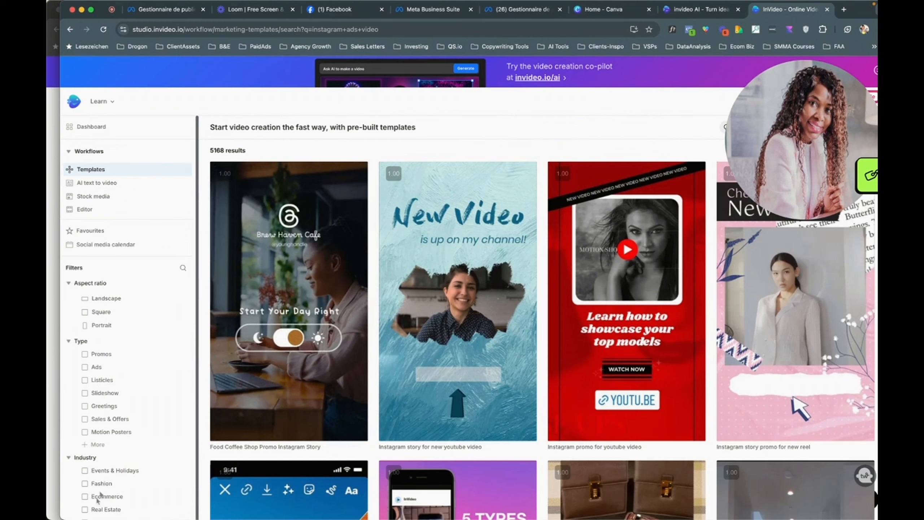
scroll(108, 462, "down", 1)
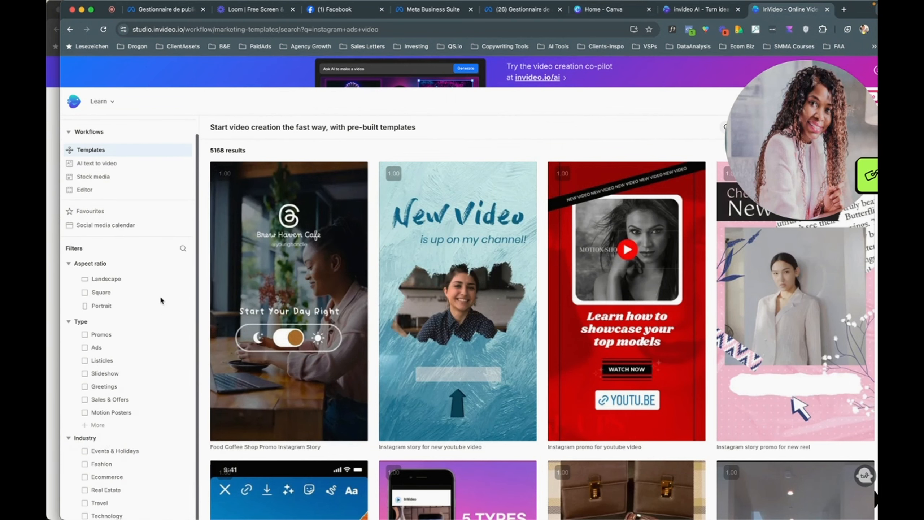
scroll(118, 474, "down", 2)
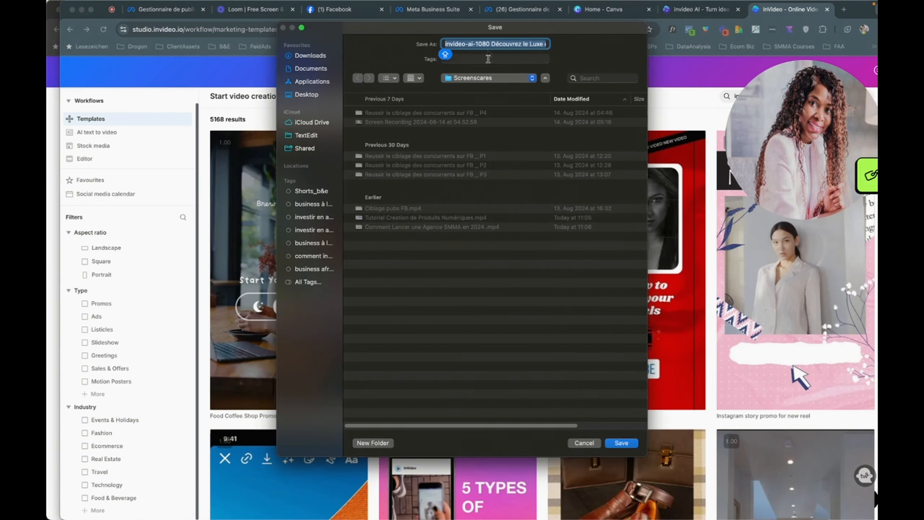
Remove the "invideo-ai-1080" prefix from the video's file name and save it in the Screenscares folder.
left_click(491, 44)
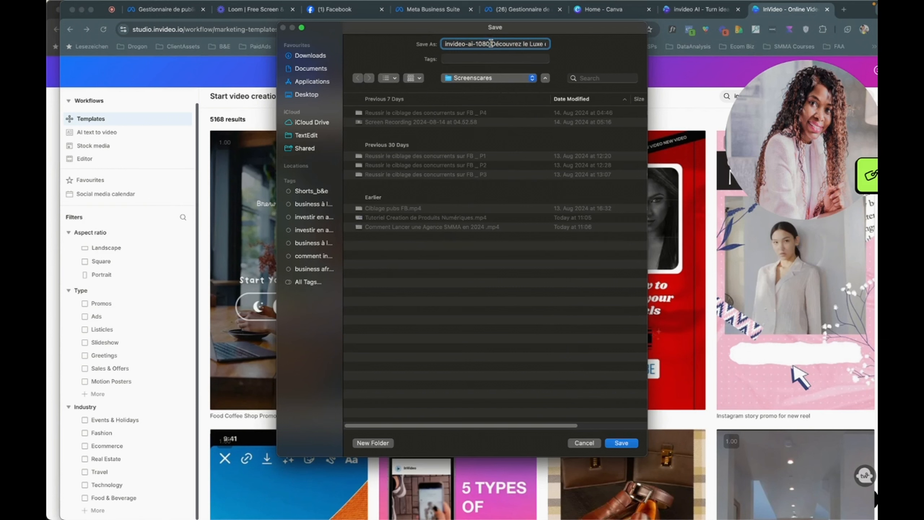
left_click_drag(491, 43, 445, 43)
key("BackSpace")
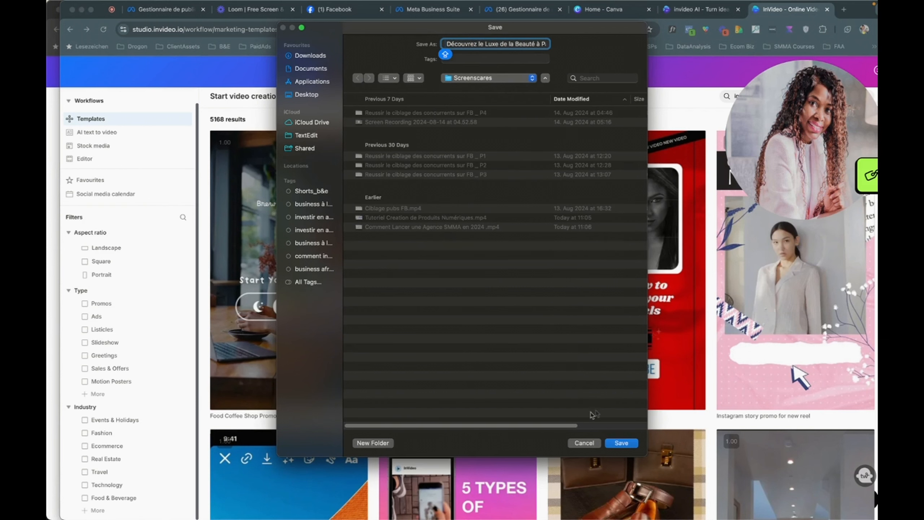
left_click(619, 442)
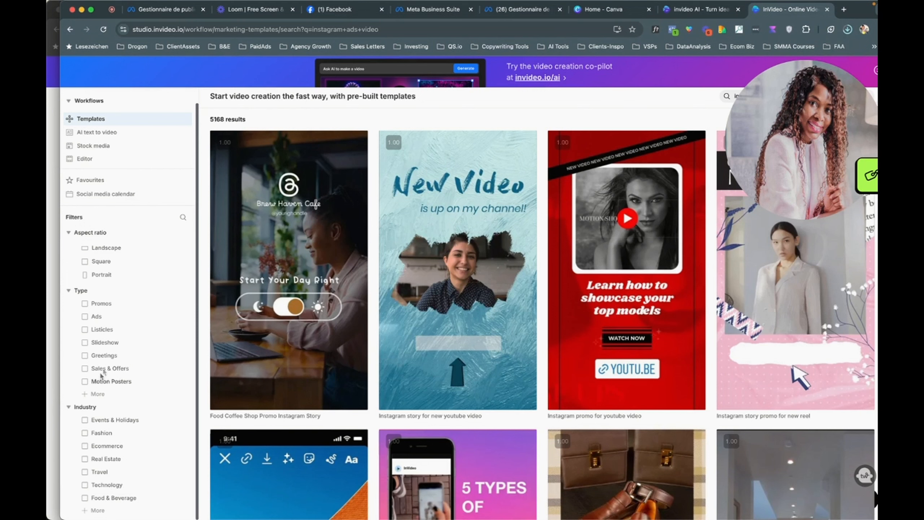
Filter the templates by the Fashion industry, expand the full industry list and filter by Beauty instead.
left_click(85, 434)
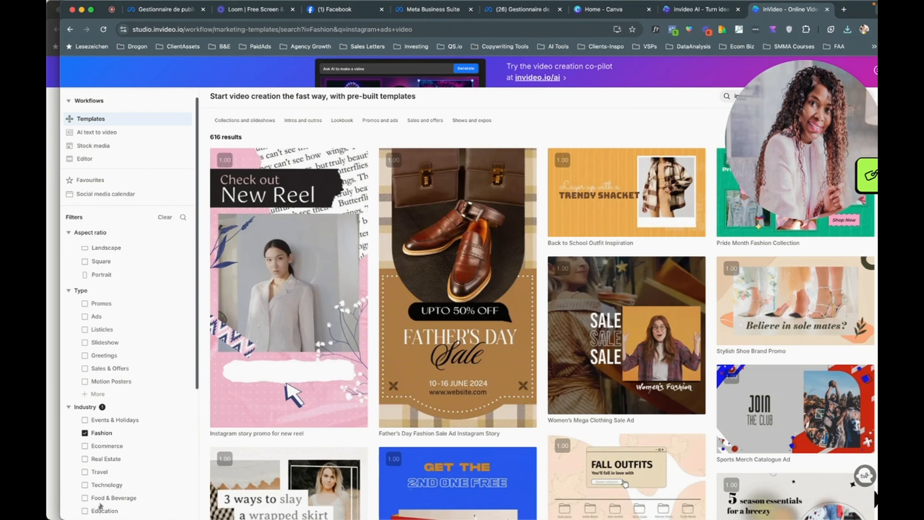
left_click(98, 510)
scroll(109, 473, "down", 3)
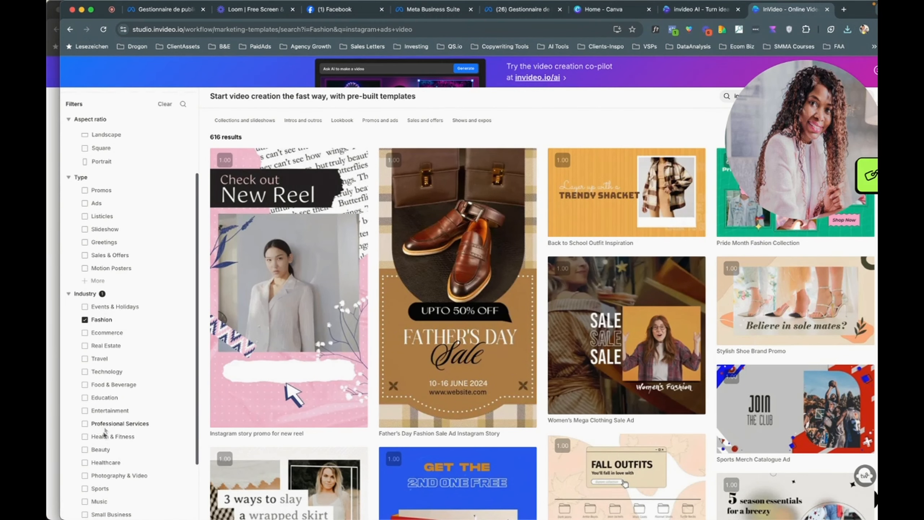
left_click(85, 450)
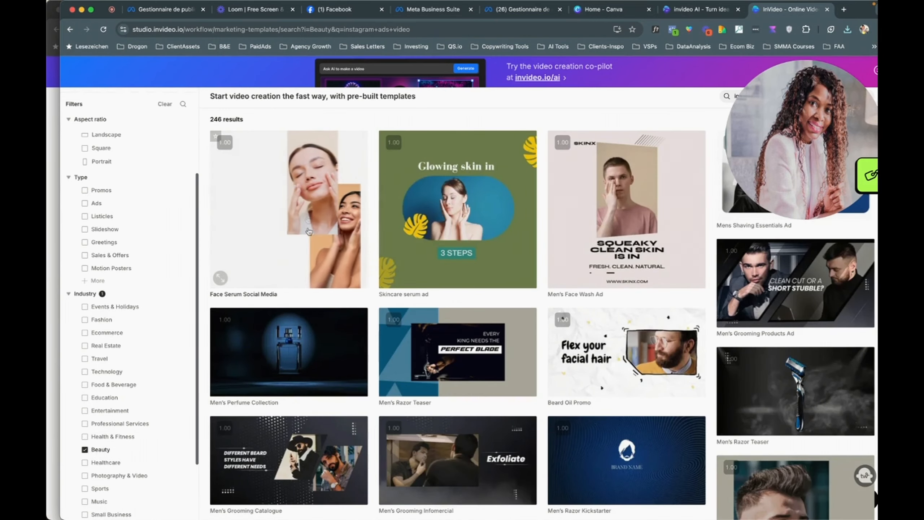
Look through the Beauty template results and return to the start of the list.
scroll(304, 362, "down", 1)
scroll(304, 362, "down", 5)
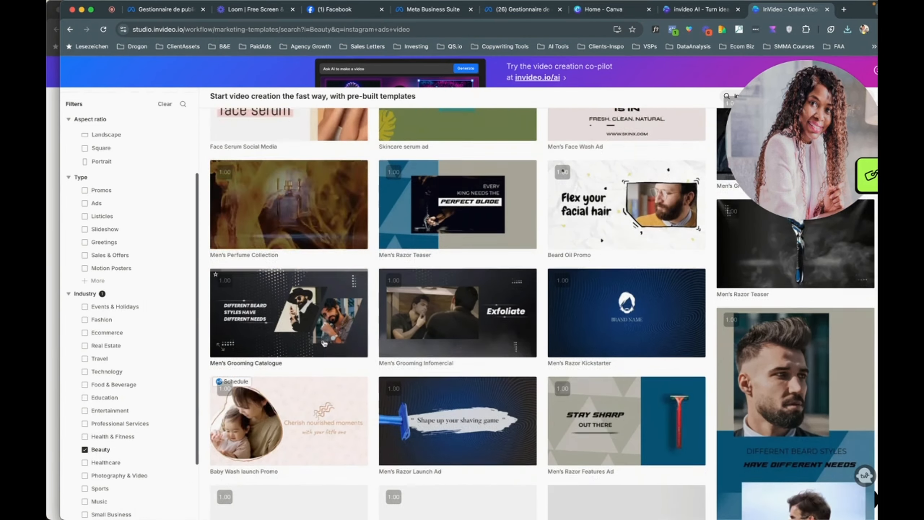
scroll(315, 380, "down", 5)
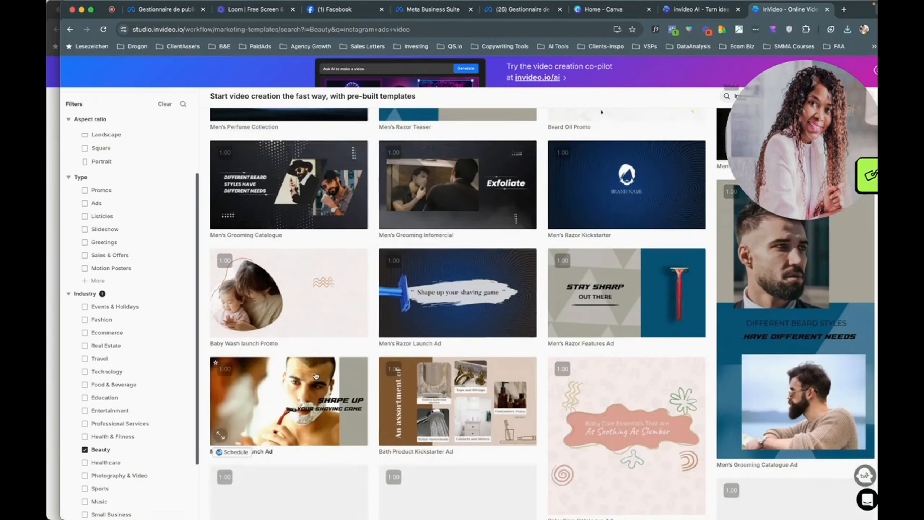
scroll(324, 251, "up", 10)
scroll(324, 251, "up", 1)
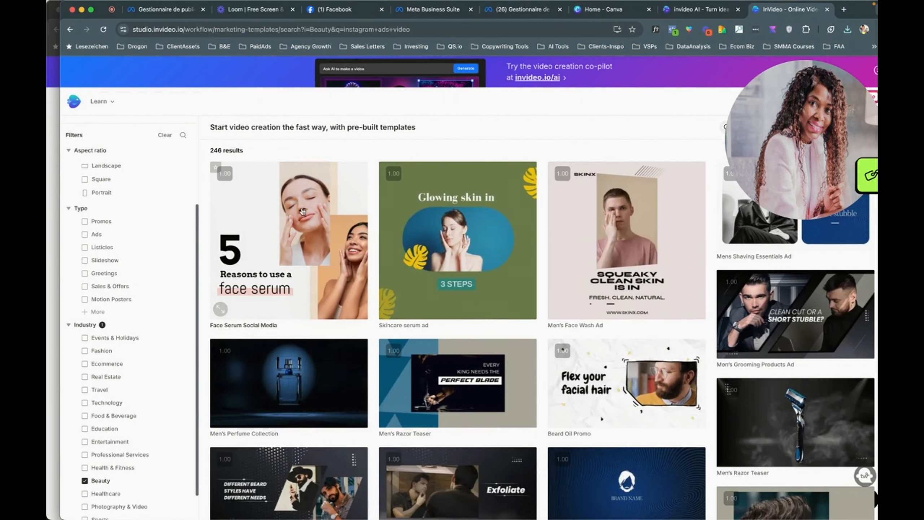
left_click_drag(781, 128, 195, 415)
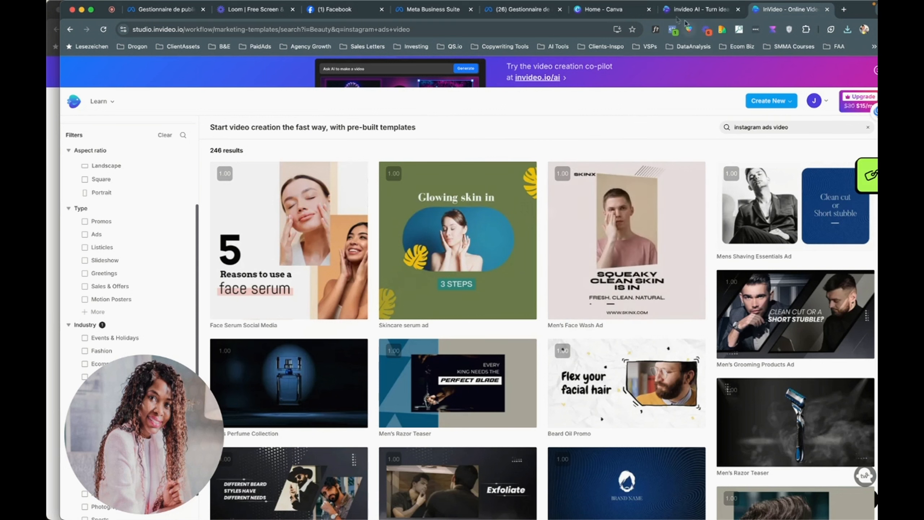
Switch to Canva, rerun the recent search "instagram video ad" and look through the template results.
left_click(601, 10)
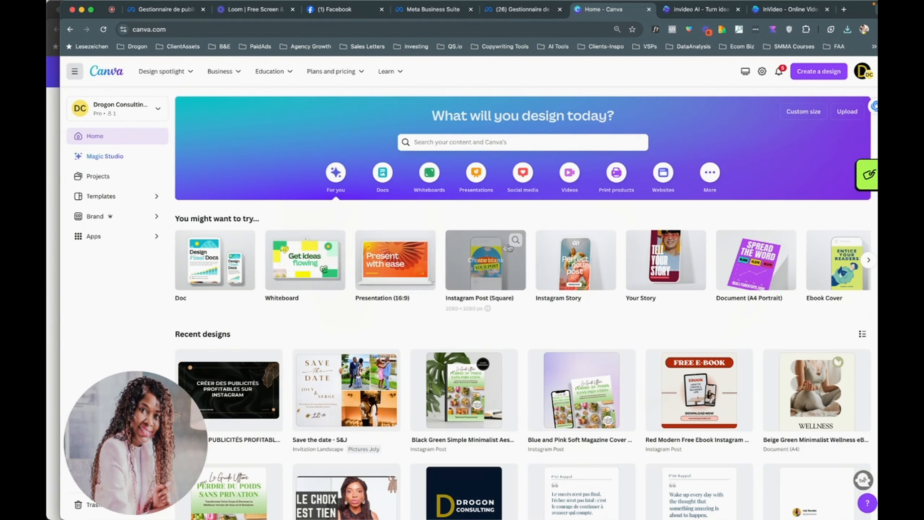
left_click(505, 145)
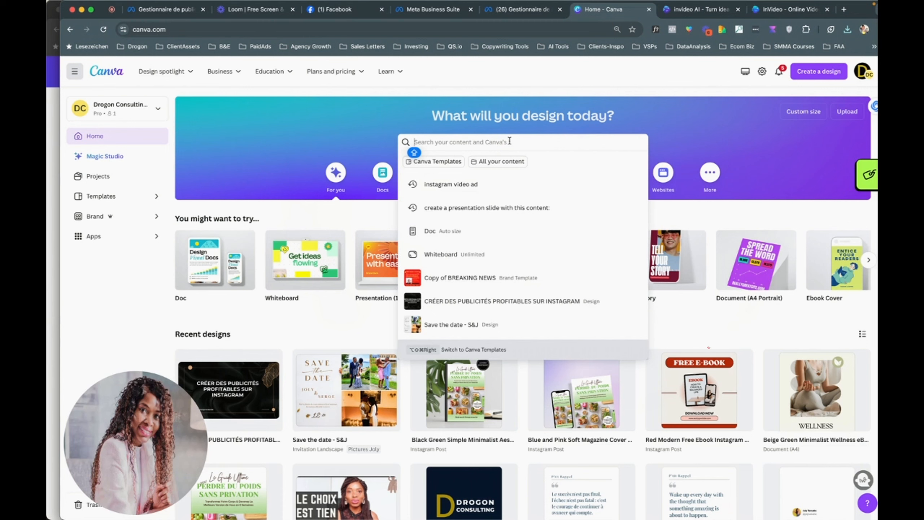
left_click(482, 185)
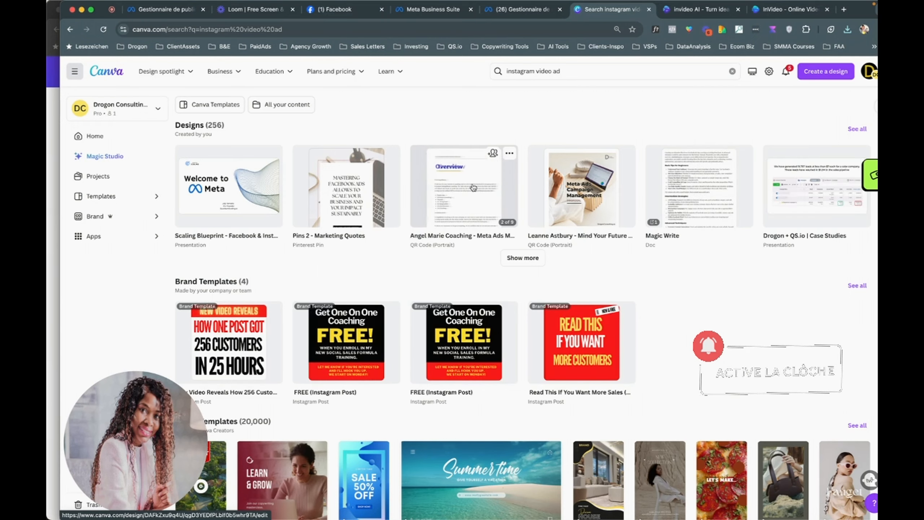
scroll(473, 187, "down", 10)
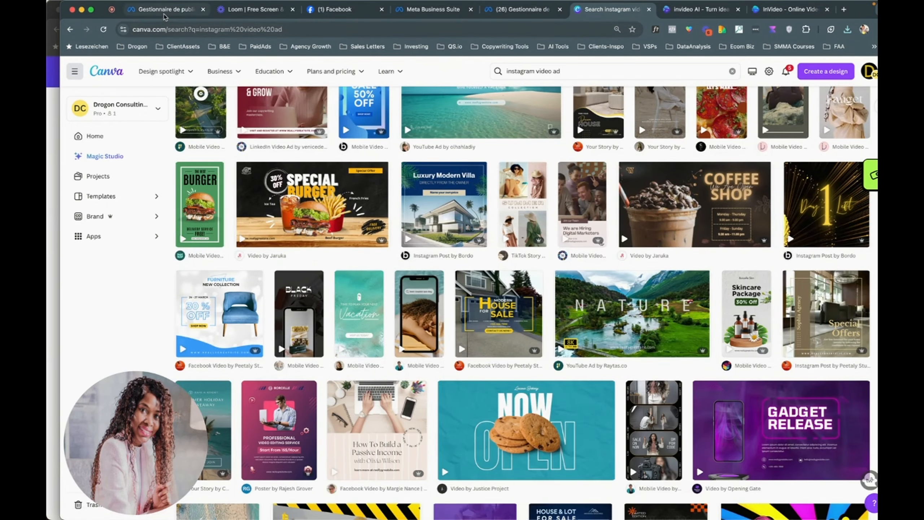
Switch to Meta Ads Manager and start adding a video to the draft ad's content.
left_click(164, 10)
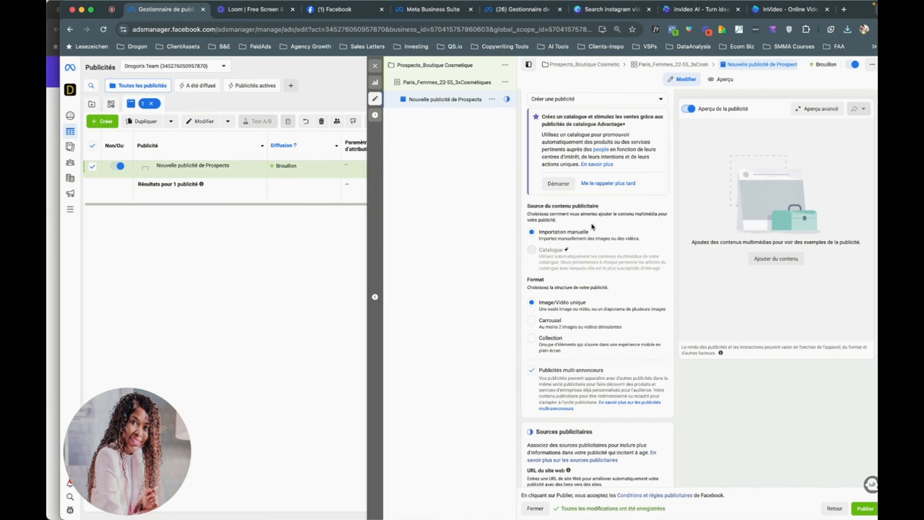
scroll(588, 232, "down", 10)
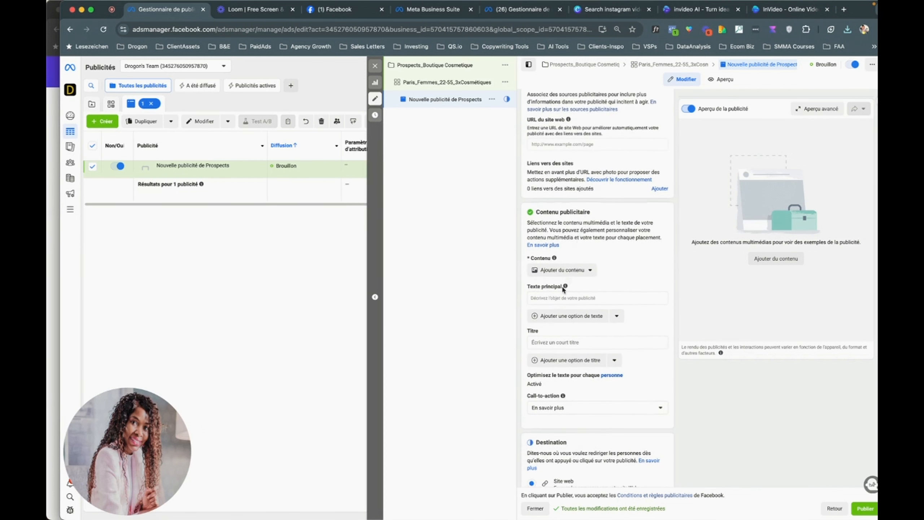
left_click(554, 271)
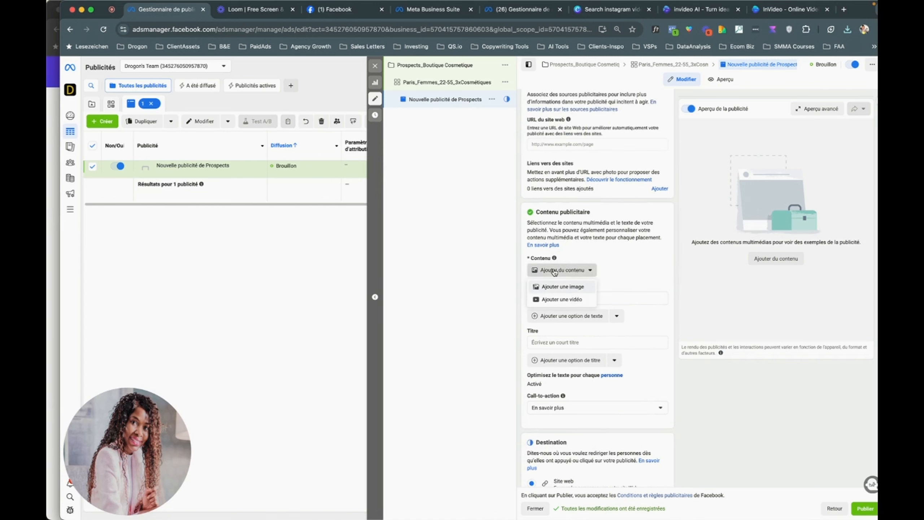
left_click(562, 299)
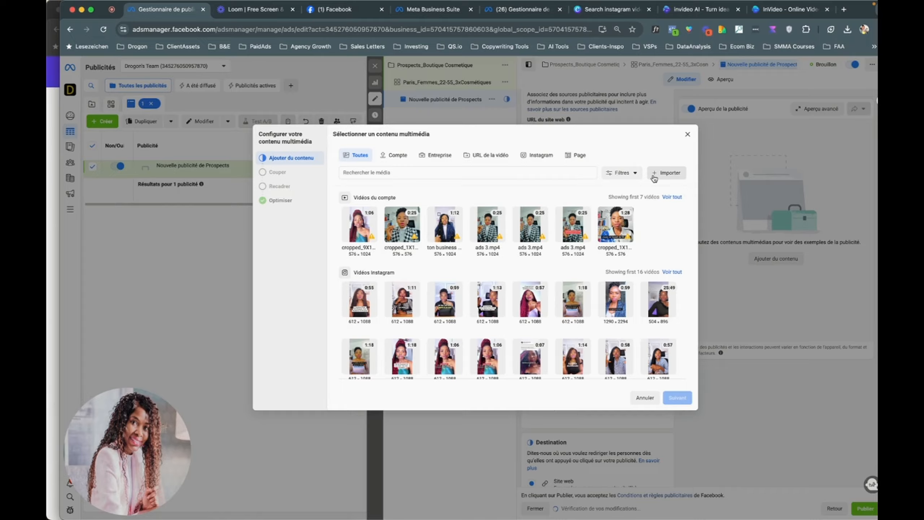
Import the video "Découvrez le Luxe de la Beauté à Paris 2024-08-22.mp4" from the Screenscares folder into the ad's media selection.
left_click(654, 179)
left_click(493, 169)
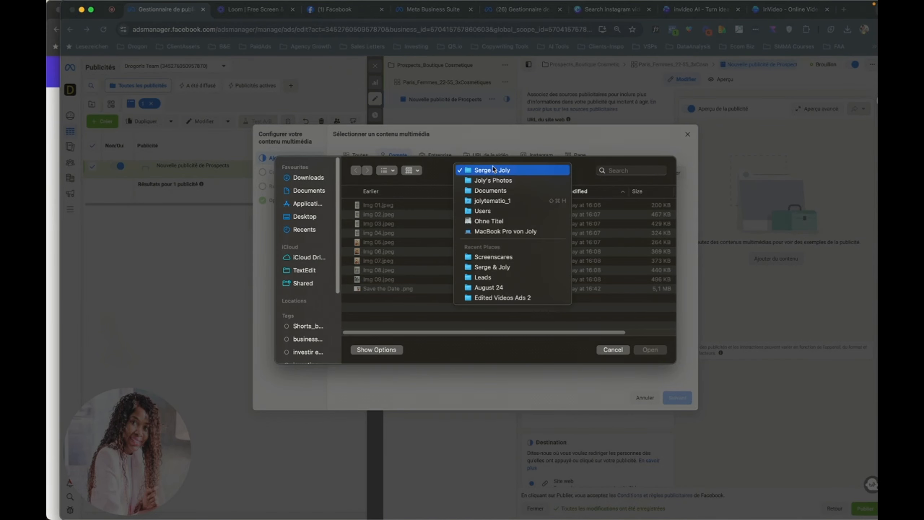
left_click(496, 258)
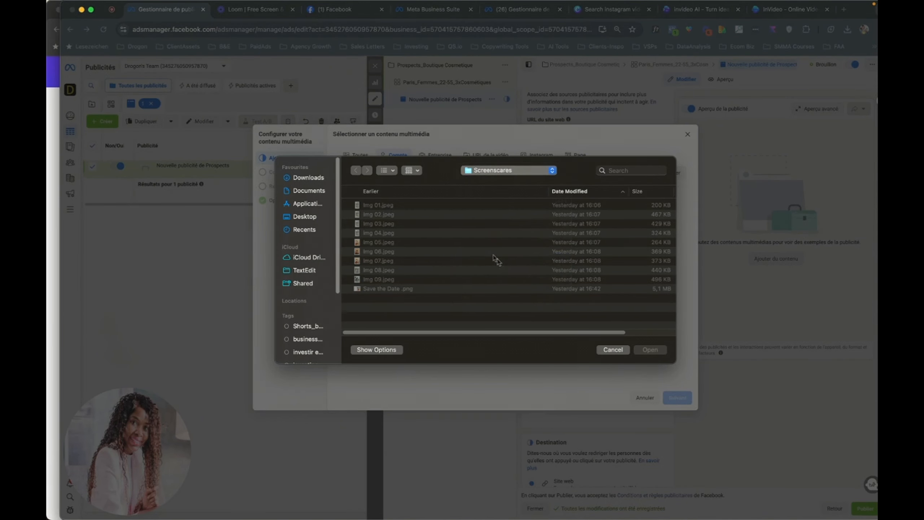
scroll(415, 213, "down", 2)
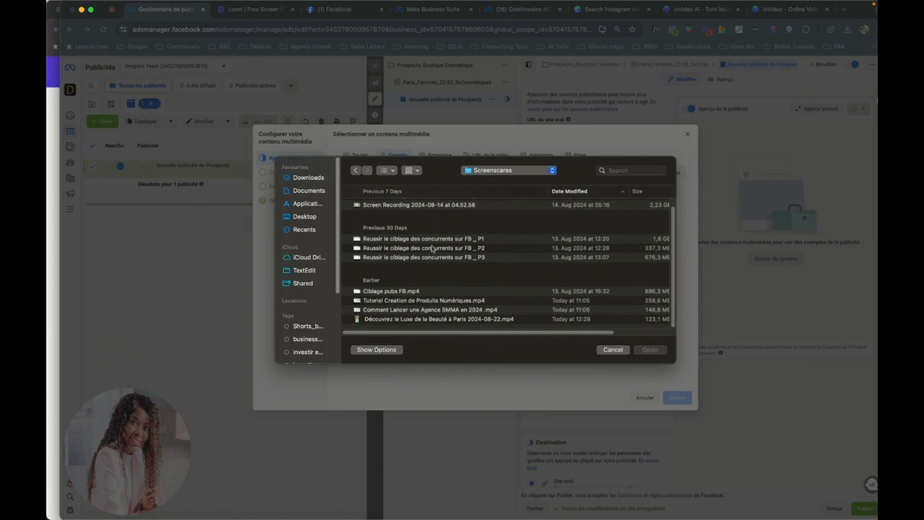
left_click(430, 318)
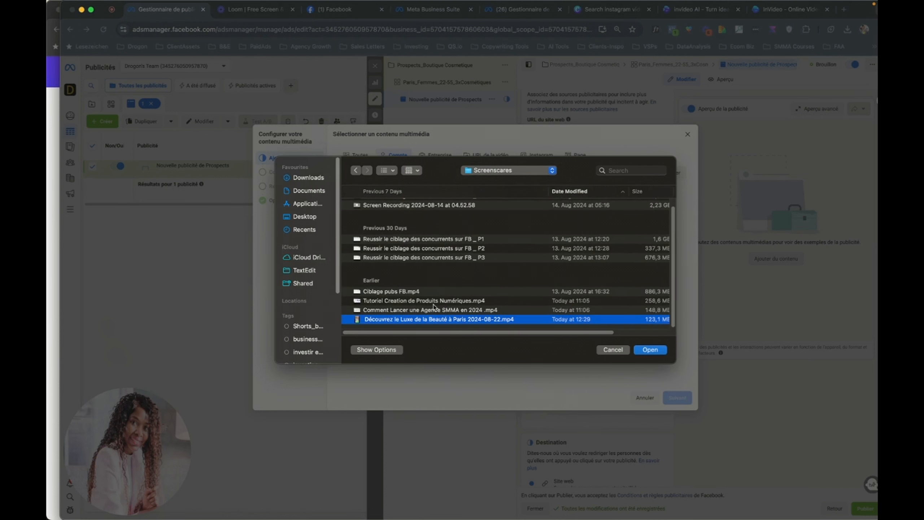
key("Return")
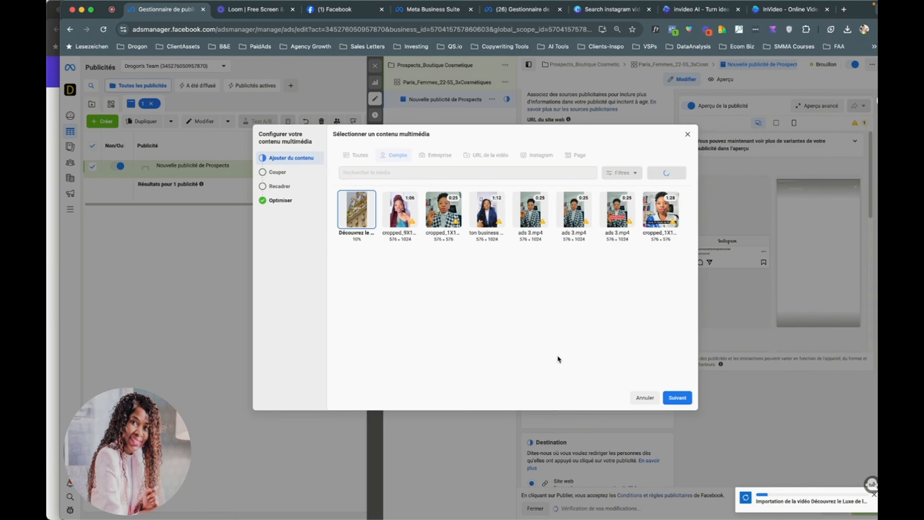
Keep the video's full length, original placement formats and default Advantage+ enhancements, and finish the media setup.
left_click(678, 398)
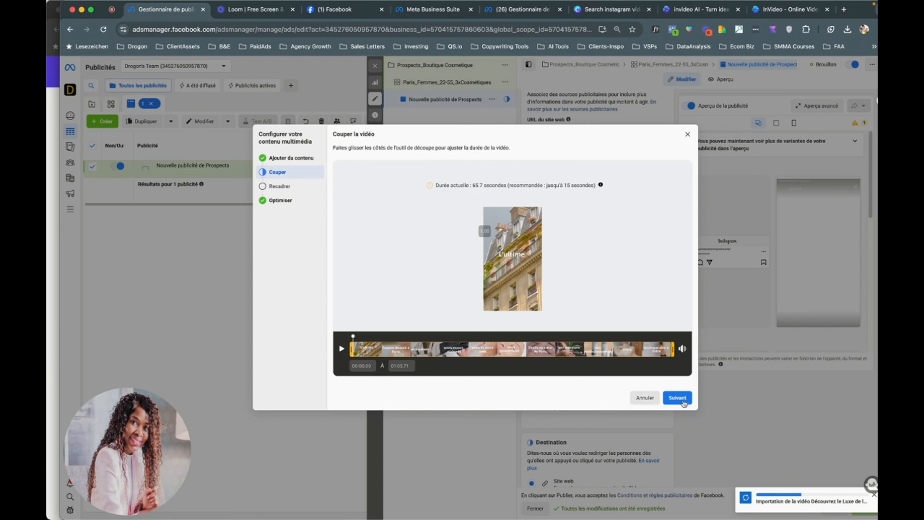
left_click(677, 398)
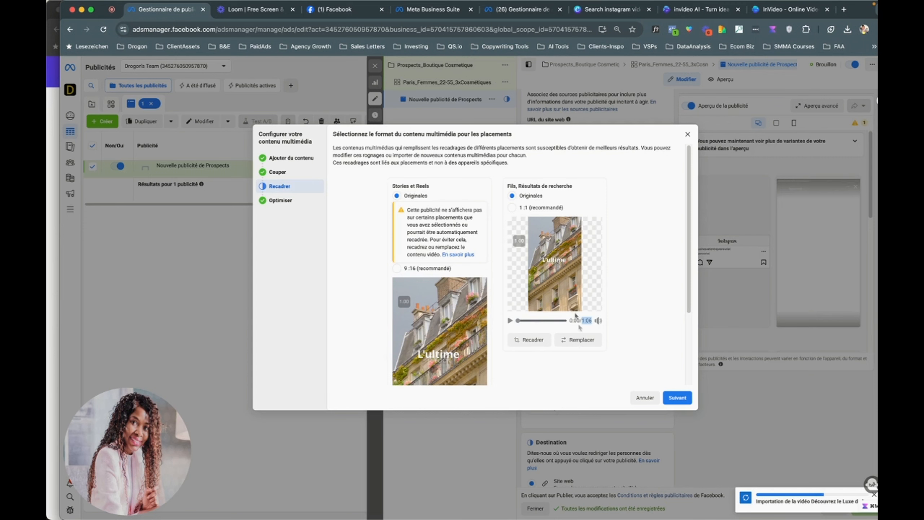
scroll(579, 327, "down", 3)
left_click(678, 398)
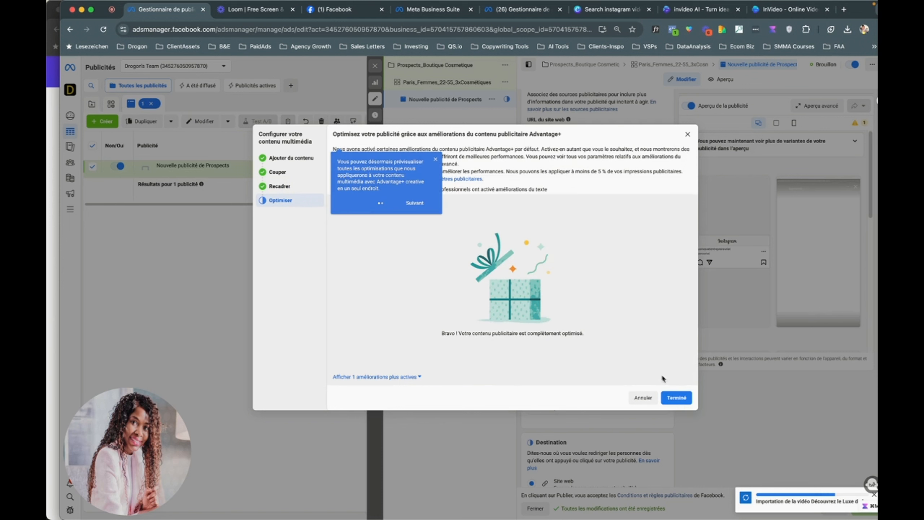
left_click(679, 398)
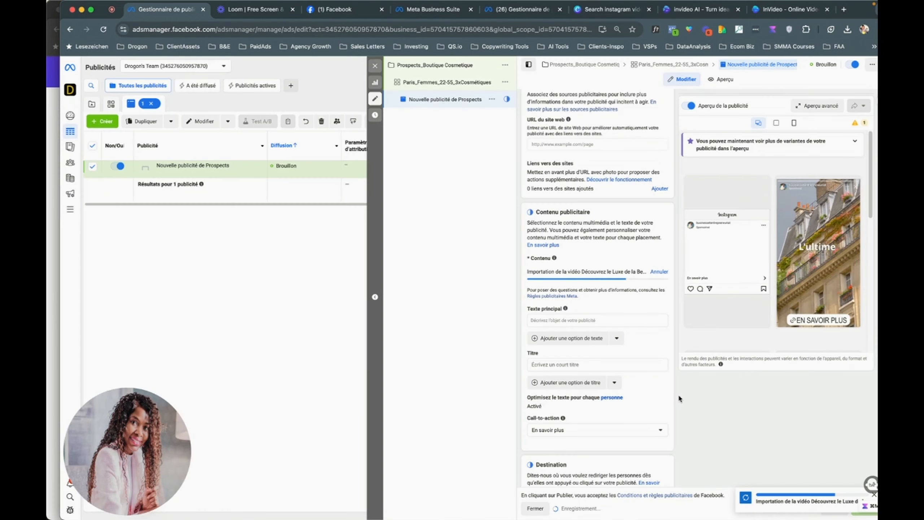
Outline the ad's primary text on four separate lines: "Probleme", "Impact", "Solution" and "CTA".
left_click(550, 319)
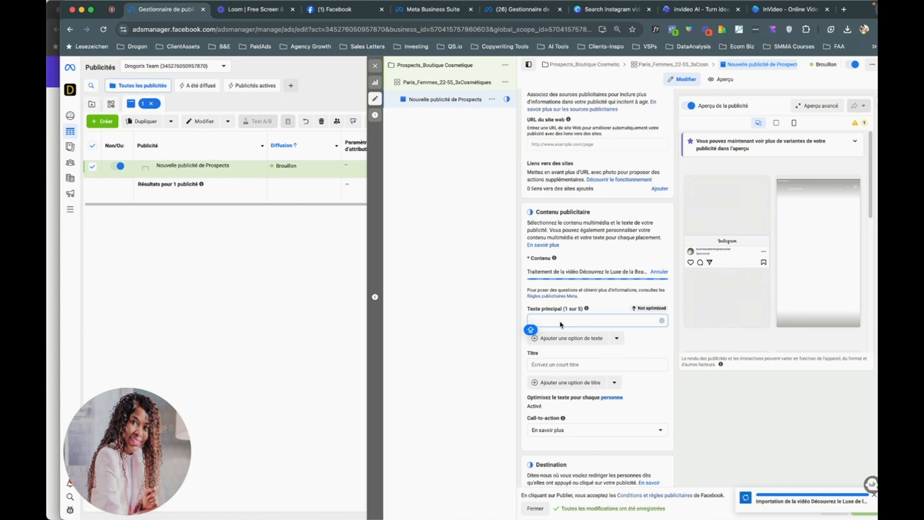
type("P")
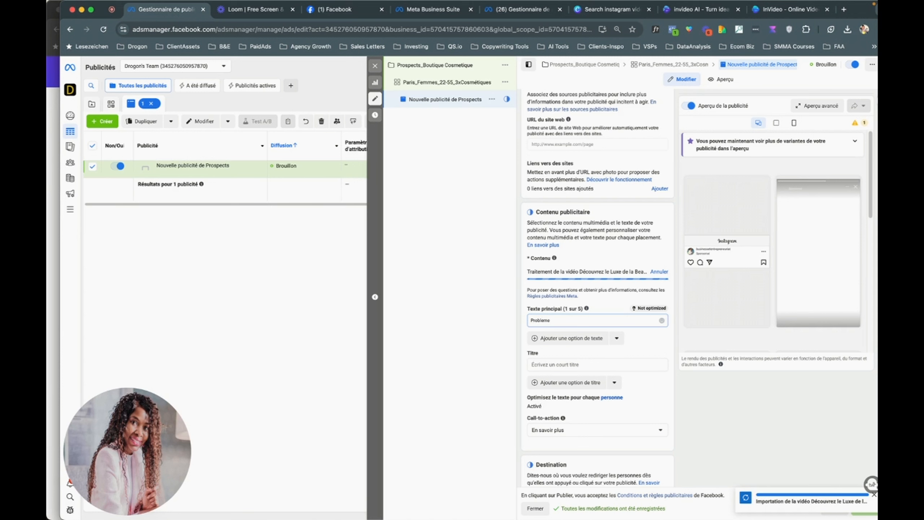
type("roblème")
key("Return")
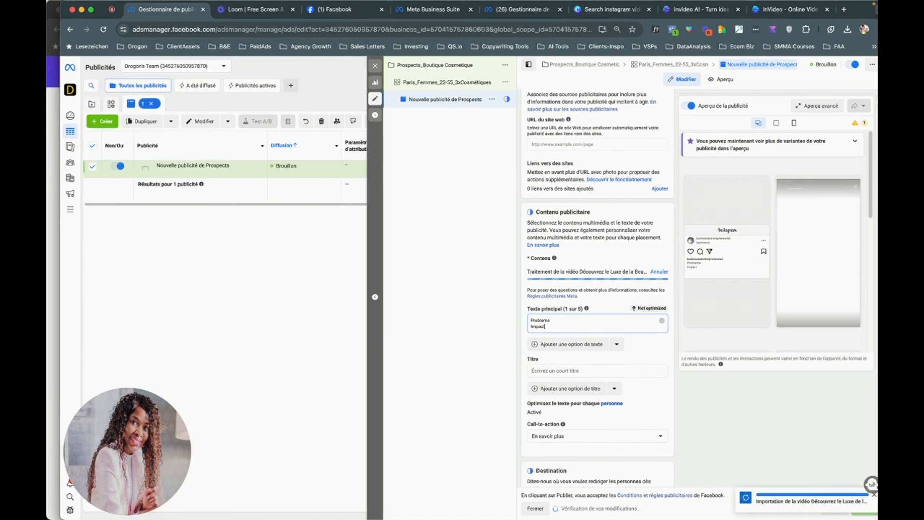
type("Impact")
key("Return")
type("Solu")
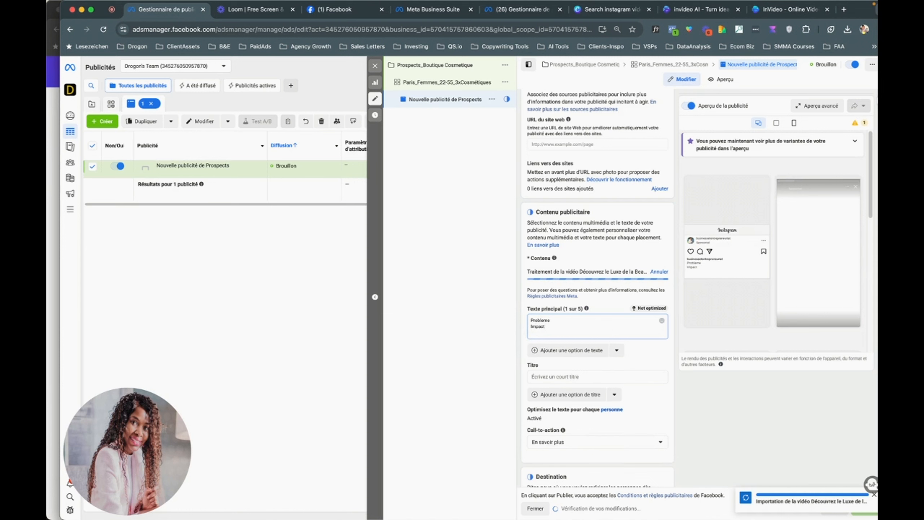
type("tion")
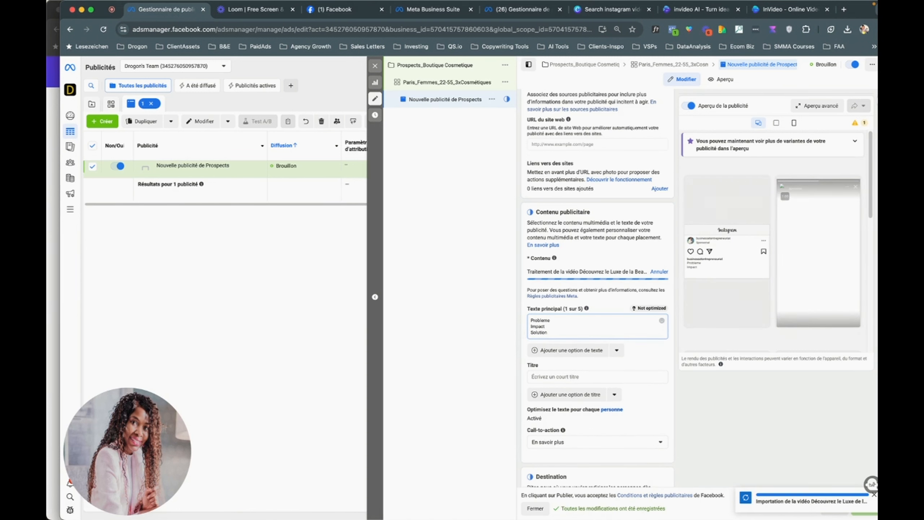
key("Return")
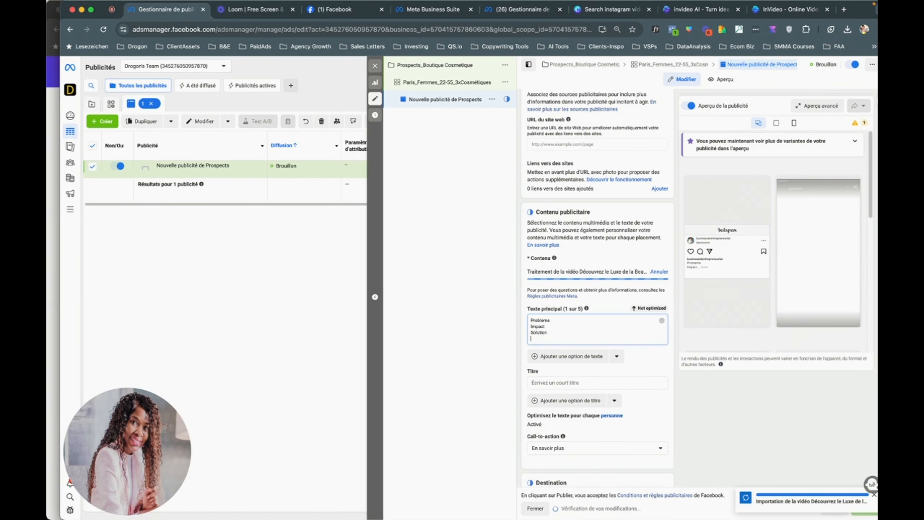
type("CTA")
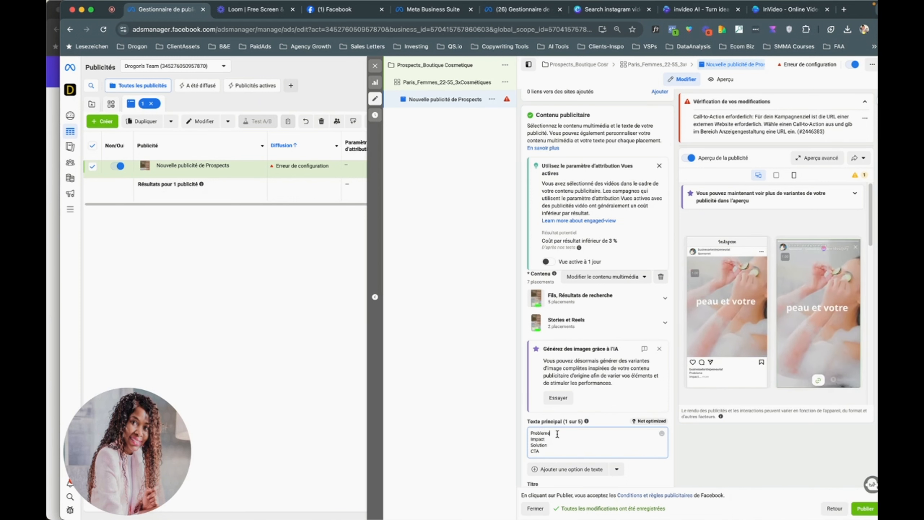
Below the outline, add the line "Marre de devoir passer des heures à tester differents produits et qui detruisent le grain de peau?".
left_click_drag(530, 431, 545, 456)
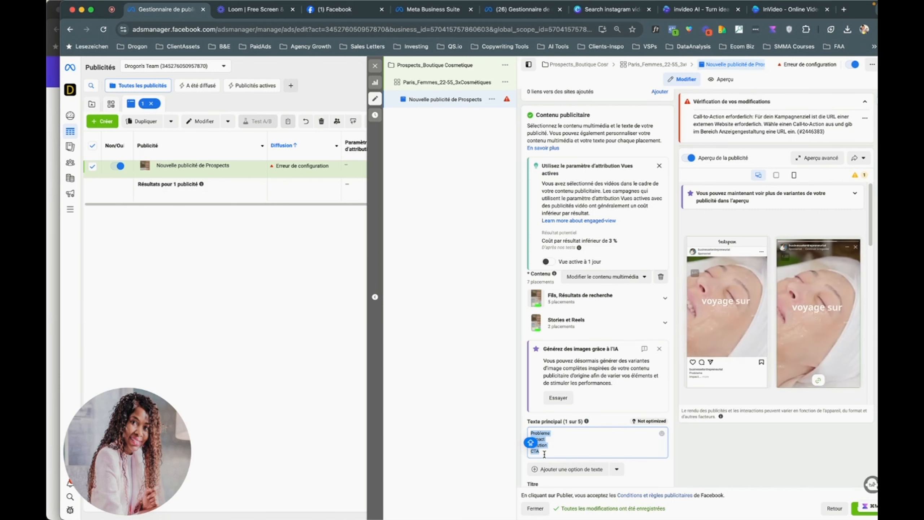
left_click(545, 454)
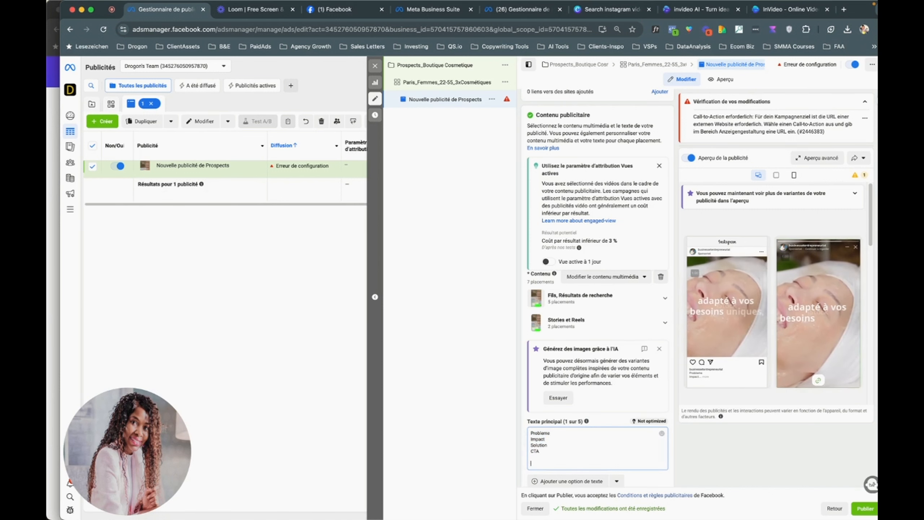
key("Return")
key("Return")
type("Mai")
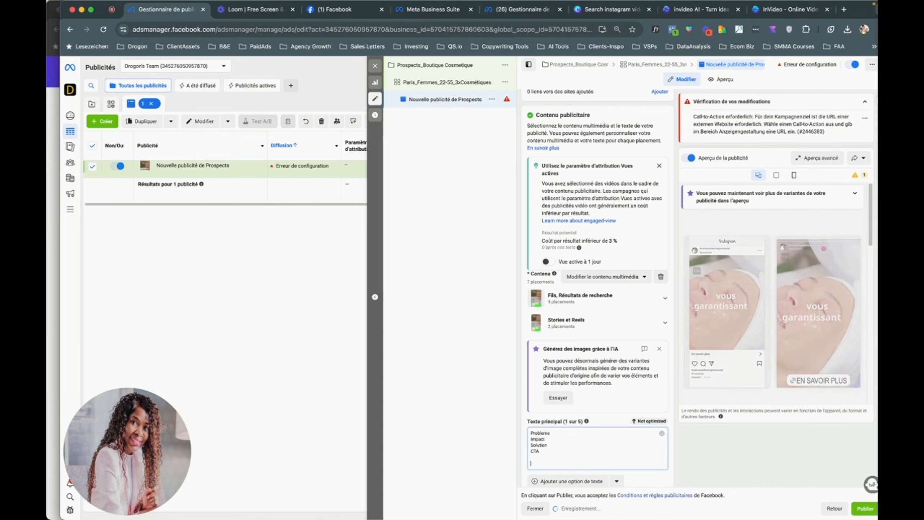
type("re de devoir")
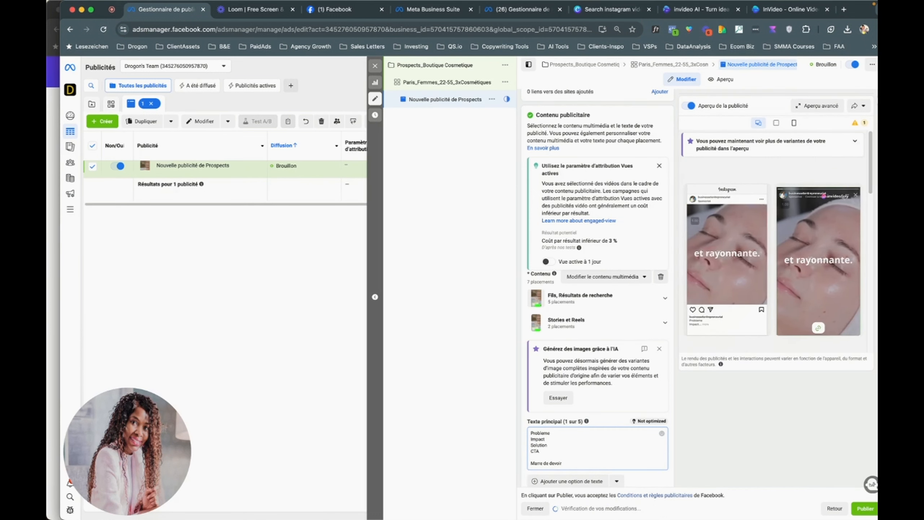
type(" o")
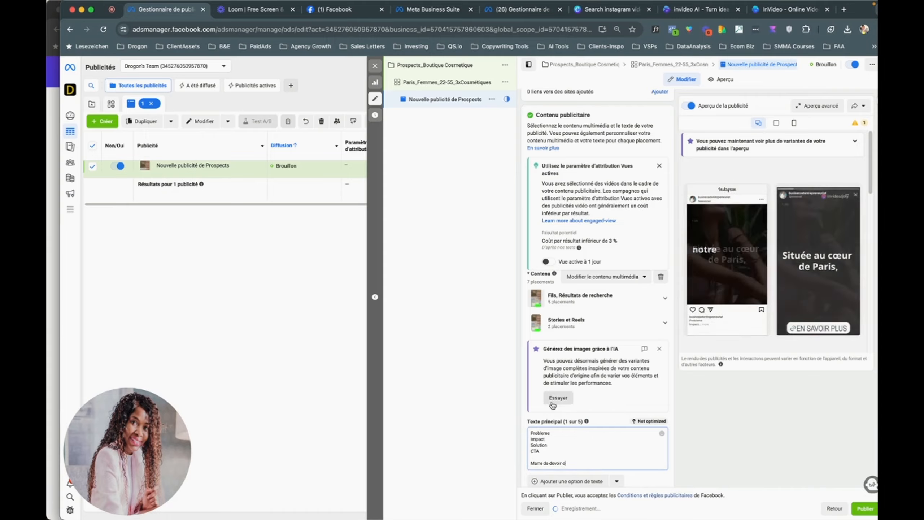
scroll(553, 405, "up", 5)
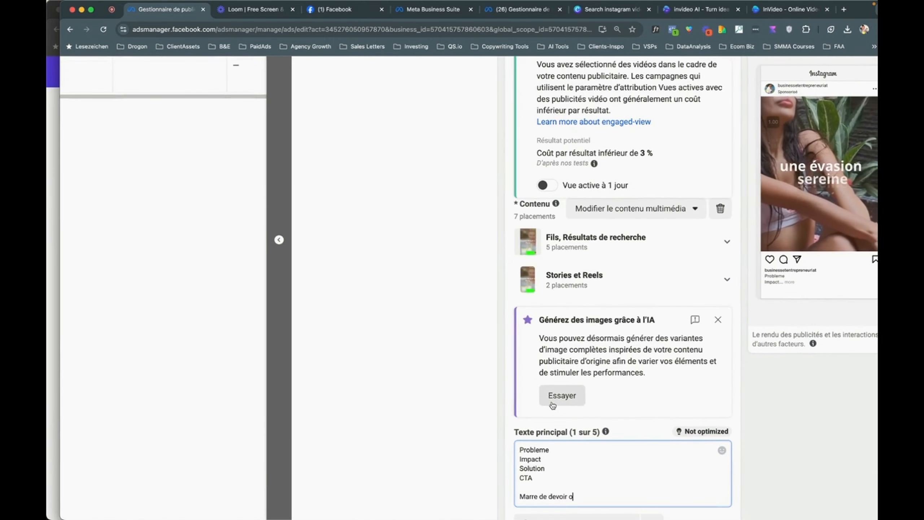
scroll(553, 406, "down", 3)
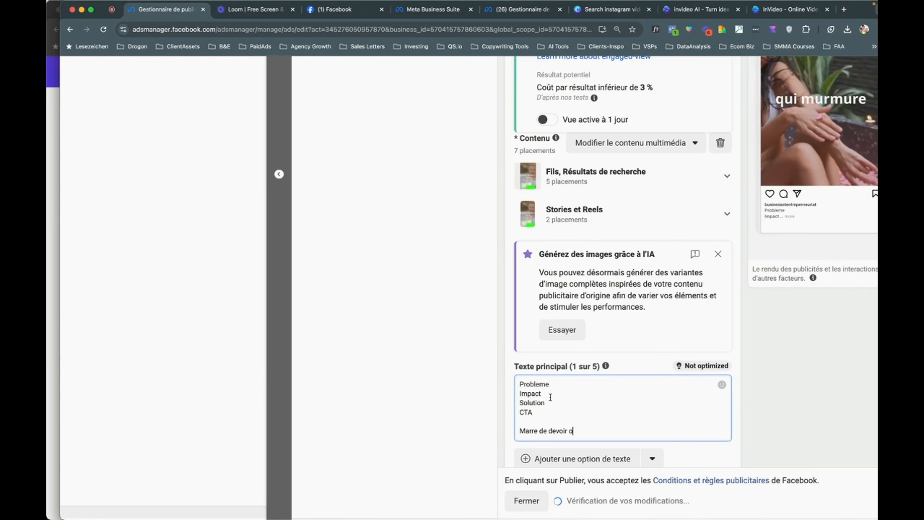
key("BackSpace")
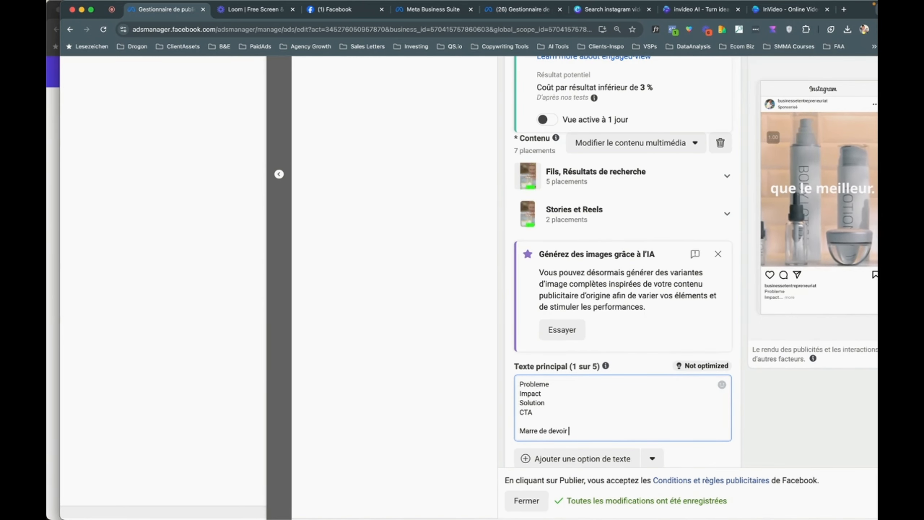
type("passer des ")
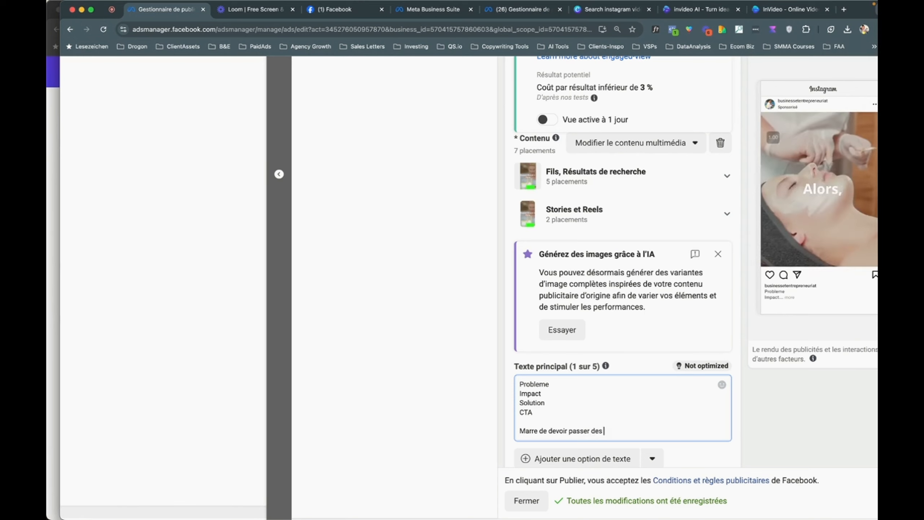
type("heures")
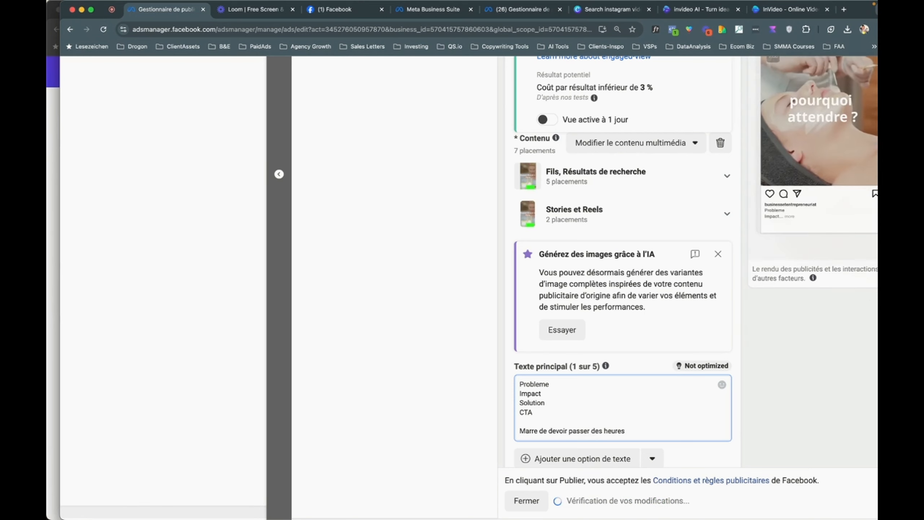
type(" à tester diff")
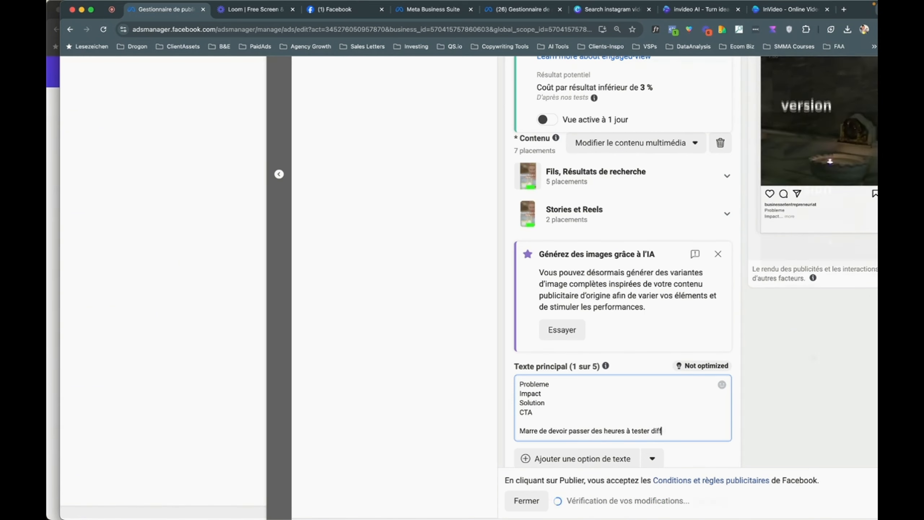
type("erents produits et qui detruiss")
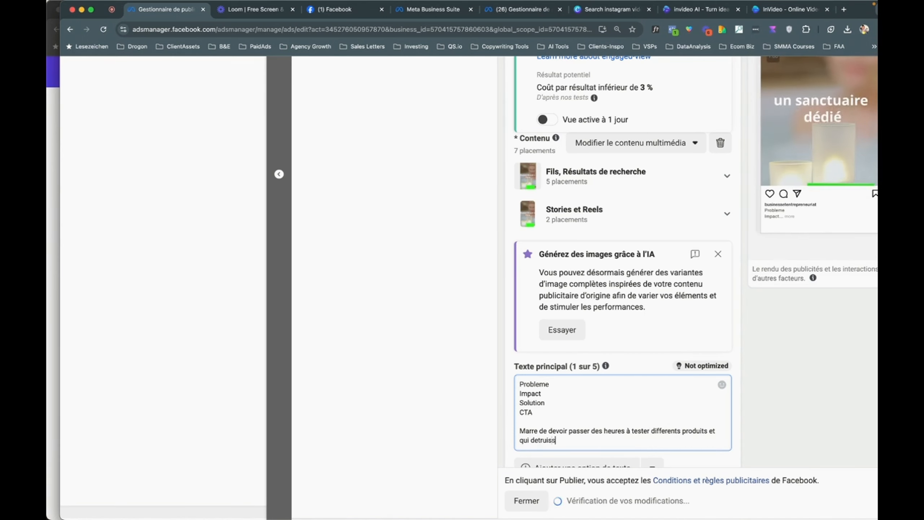
key("BackSpace")
type("ent le grain de peau?")
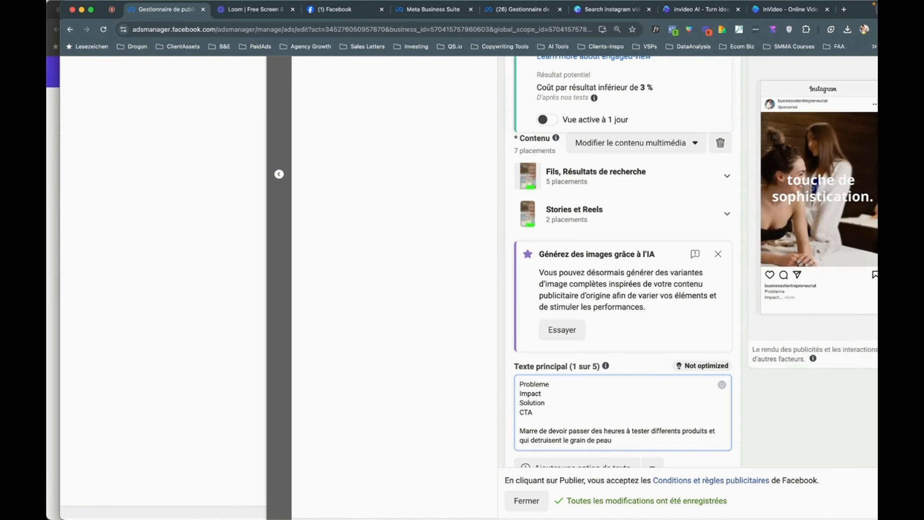
Add the paragraph "Peut-être rêvez vous de pouvoir vous evader le temps d'un après-midi et beneficier d'un soin de beauté respectueux de votre peau".
key("Return")
key("Return")
type("Peut-être vous r")
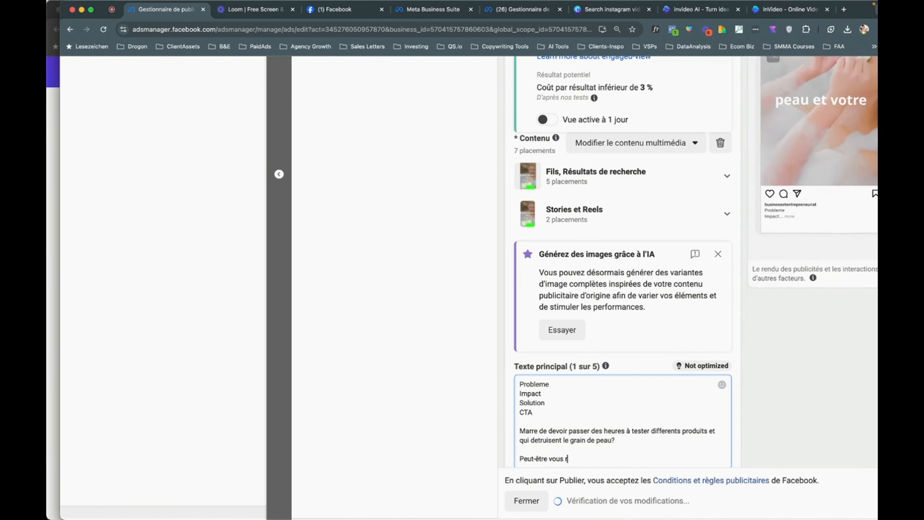
type("êvez de pouvoir vous ")
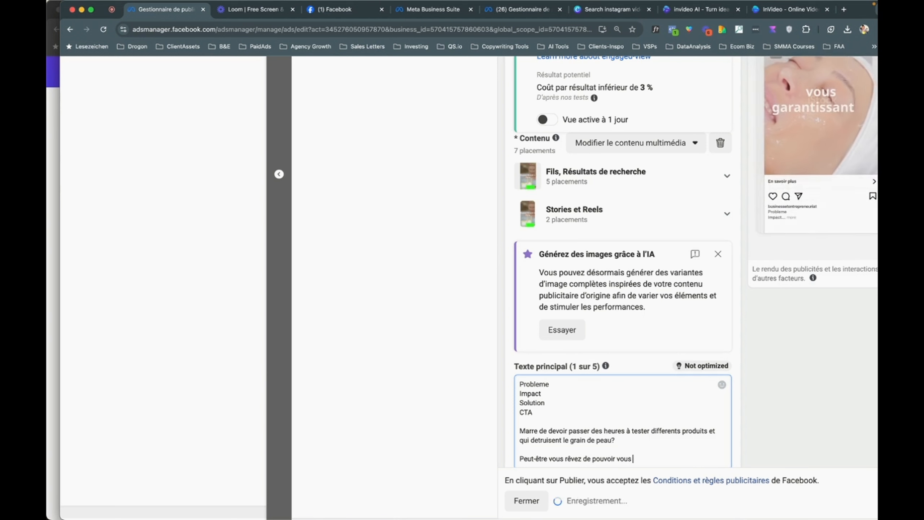
type("evader le temps d'un après-midi")
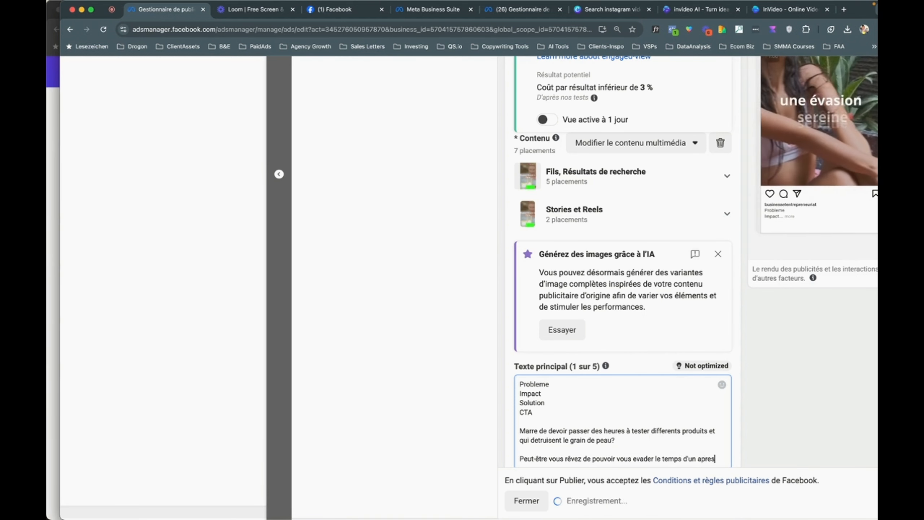
type("  et beneficier d'un soin d")
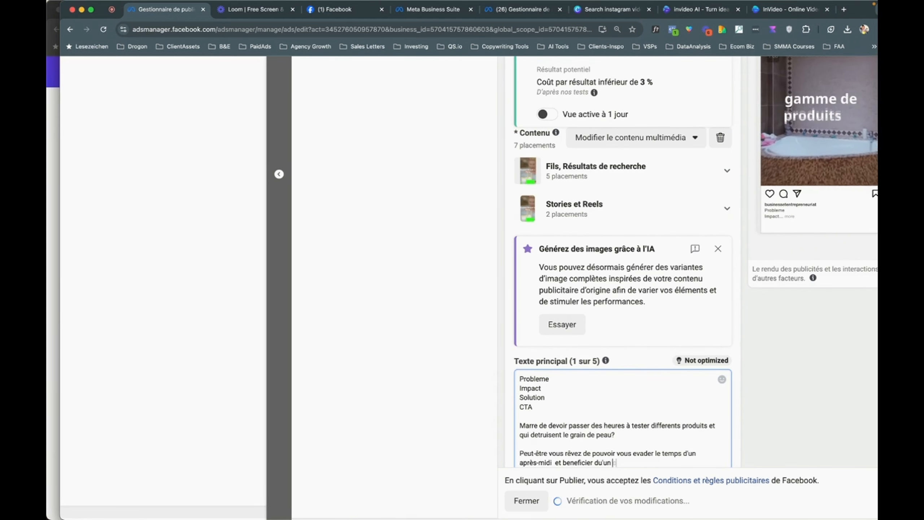
type("omplet")
key("BackSpace")
key("BackSpace")
key("BackSpace")
key("BackSpace")
key("BackSpace")
key("BackSpace")
key("BackSpace")
type("de beauté respectueux de votre peau")
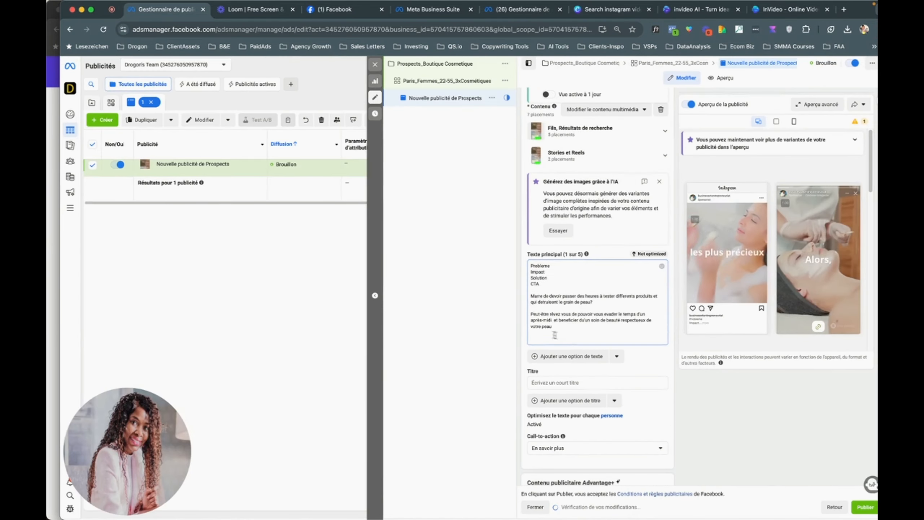
Add the paragraph "Un soin dans un cadre intimiste pour une sensation de fraicheur qui dure toute la semaine." to the primary text.
key("BackSpace")
key("BackSpace")
key("BackSpace")
key("BackSpace")
type("soin dans un cadre intime")
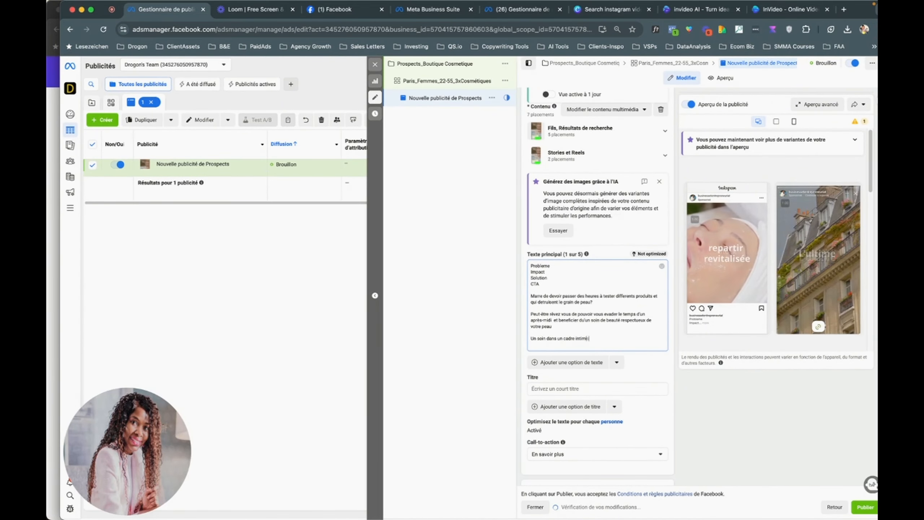
key("BackSpace")
type("iste qui laissera")
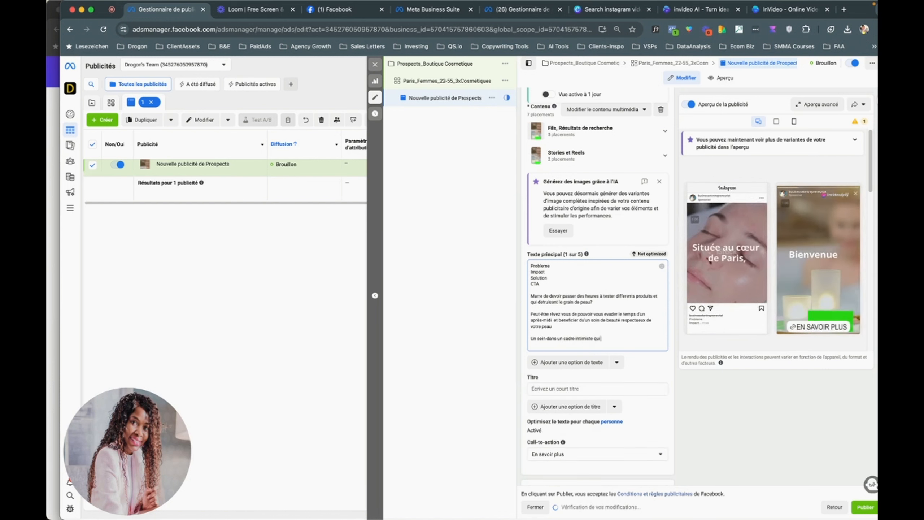
key("BackSpace")
key("BackSpace")
key("BackSpace")
key("BackSpace")
key("BackSpace")
key("BackSpace")
key("BackSpace")
key("BackSpace")
key("BackSpace")
key("BackSpace")
key("BackSpace")
key("BackSpace")
type("pour")
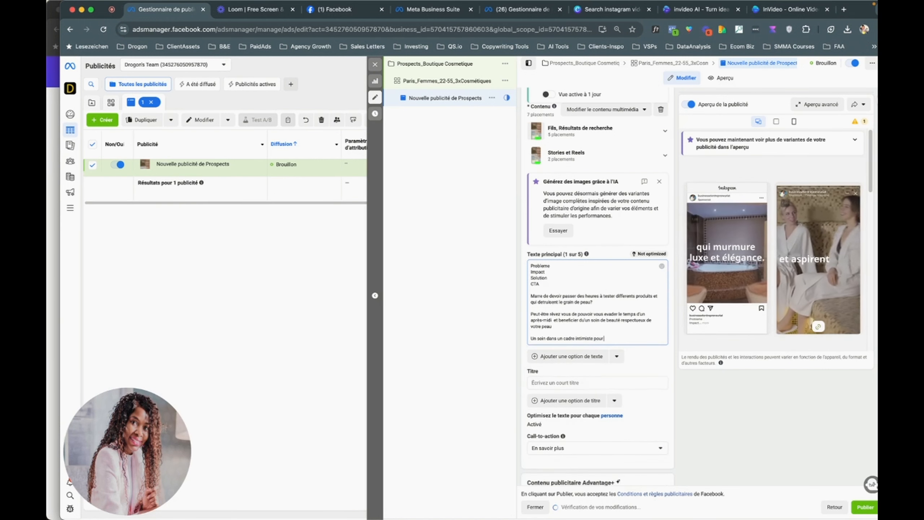
type(" une sensation de fraicheur qui du")
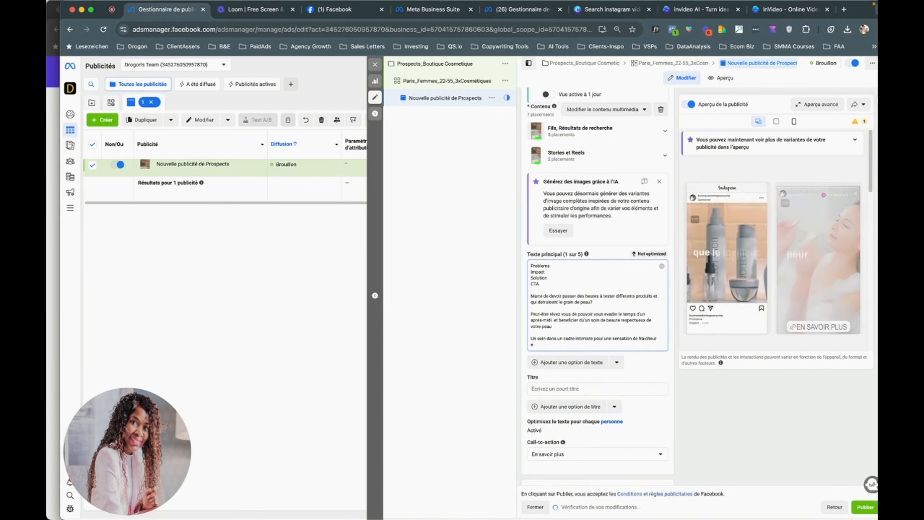
type("re toute la semaine.")
Add the solution paragraph "Désormais ce rêve est realité grace à notre nouveau centre de beauté Pretty Girls Rock.".
scroll(648, 285, "up", 3)
key("Return")
key("Return")
type("Désormais ce rêve est realité grace à notre nouveau centre de beauté Pretty Girls Rock.")
Add the paragraph "Nous vous offrons une reduction de 20% sur votre premiere visite. Et jusque 50% si vous venez avec une amie!".
key("Return")
key("Return")
type("Nous vous offrons une reduction de 20% sur votre premiere visite. Et jusque 50% si vous venez avec une amie!")
Add the paragraph "Alors n'attendez plus. Il est temps d'investir dans votre bien-être car vous aussi meritez d'être chouchoutée.".
key("Return")
key("Return")
type("Alors n'attendez plus. Il est")
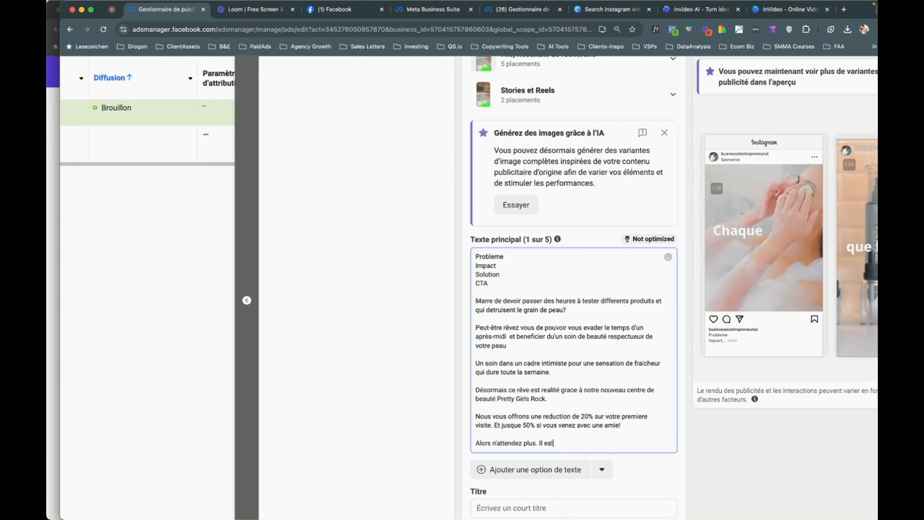
type(" temps d'investir dans votre bien-être car vous le me")
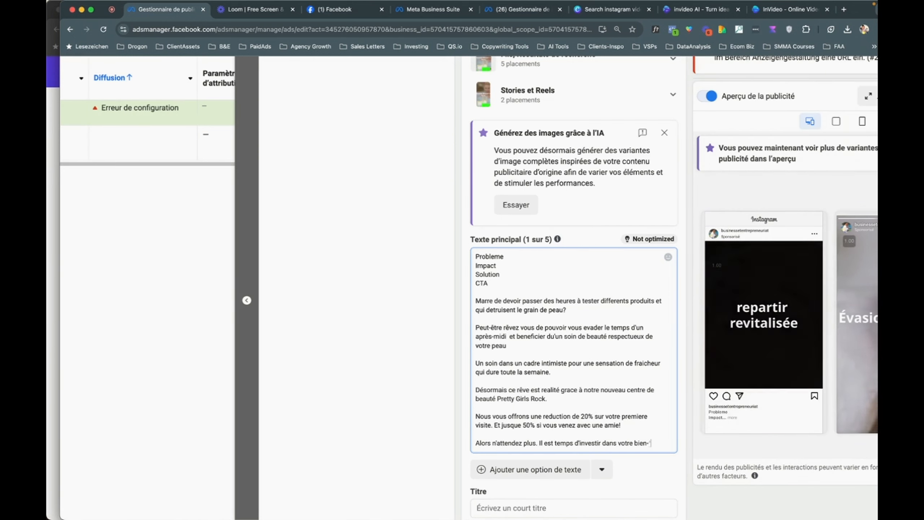
key("BackSpace")
key("BackSpace")
key("BackSpace")
key("BackSpace")
key("BackSpace")
type("aussi meriter")
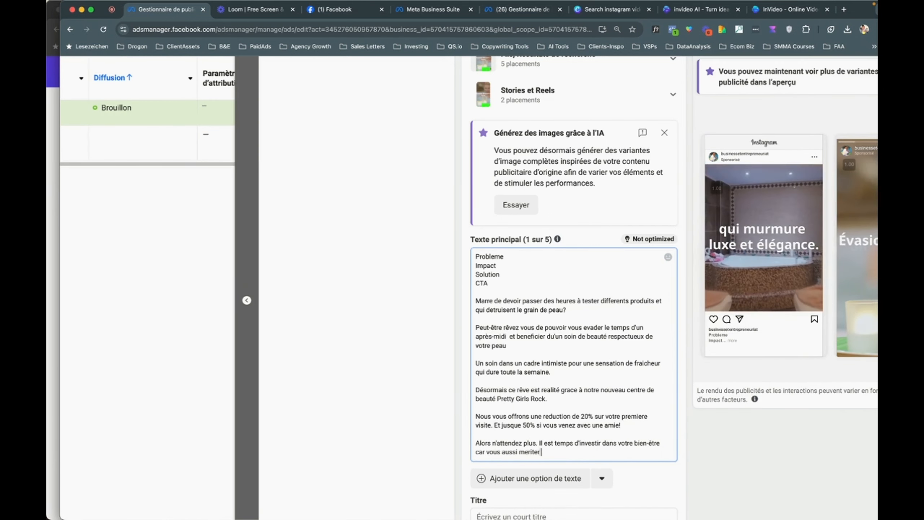
key("BackSpace")
type("z d")
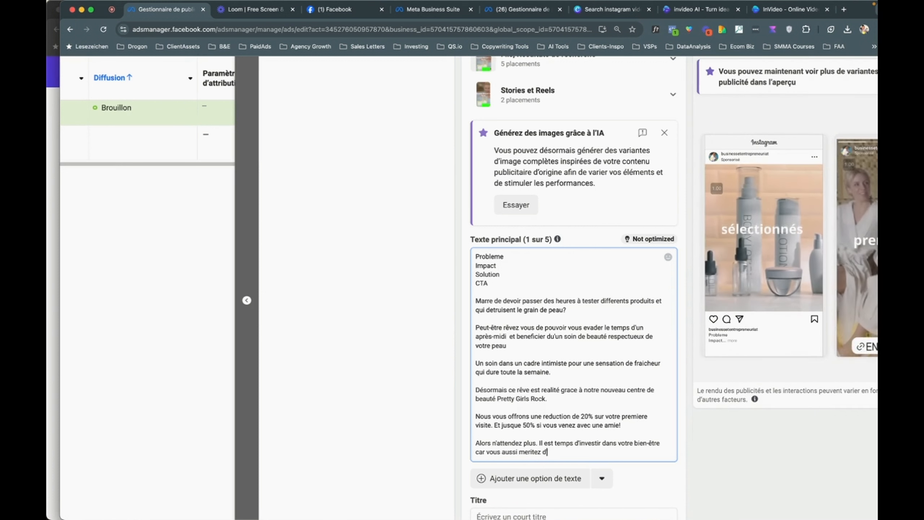
type("'être chouchoutée.")
Add the call-to-action paragraph "Cliquez sur le bouton "En savoir plus" maintenant pour réserver votre place.".
key("Return")
key("Return")
type("Cliquez su")
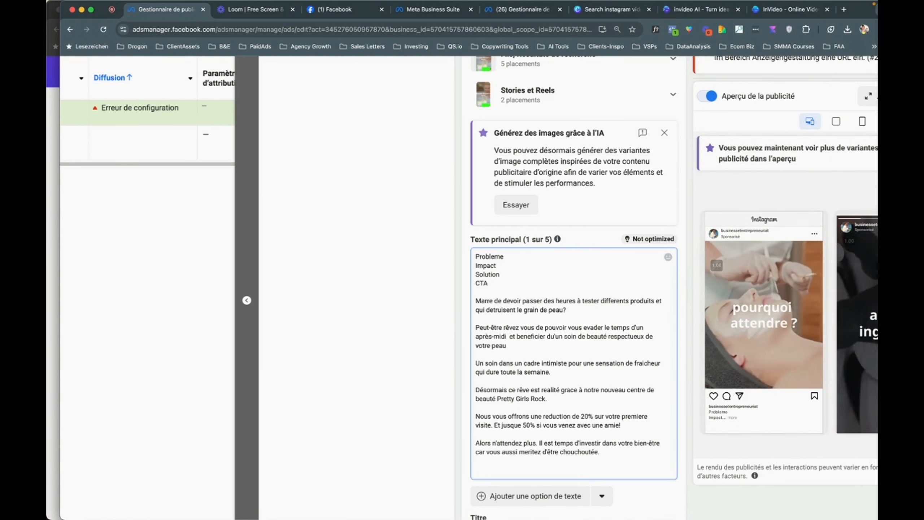
type("r le bouton \"")
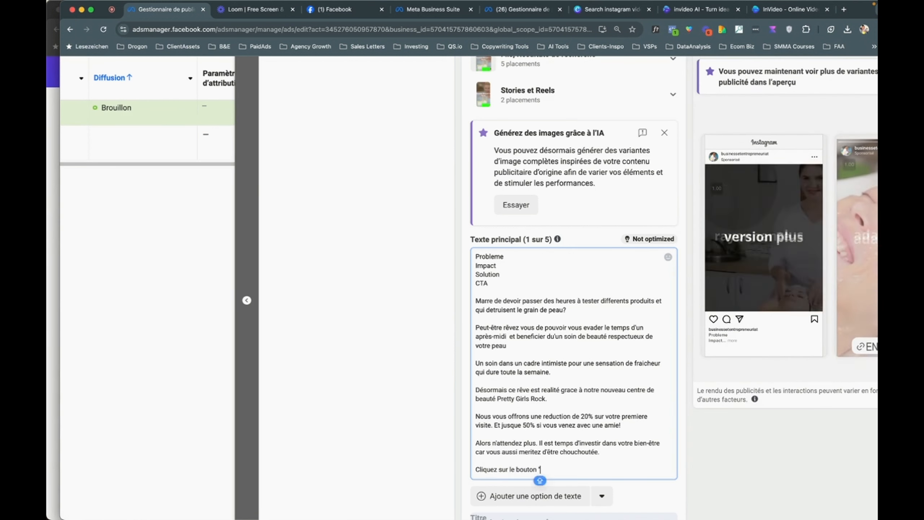
type("En savoir plus\" maintenant pour réserver votre place")
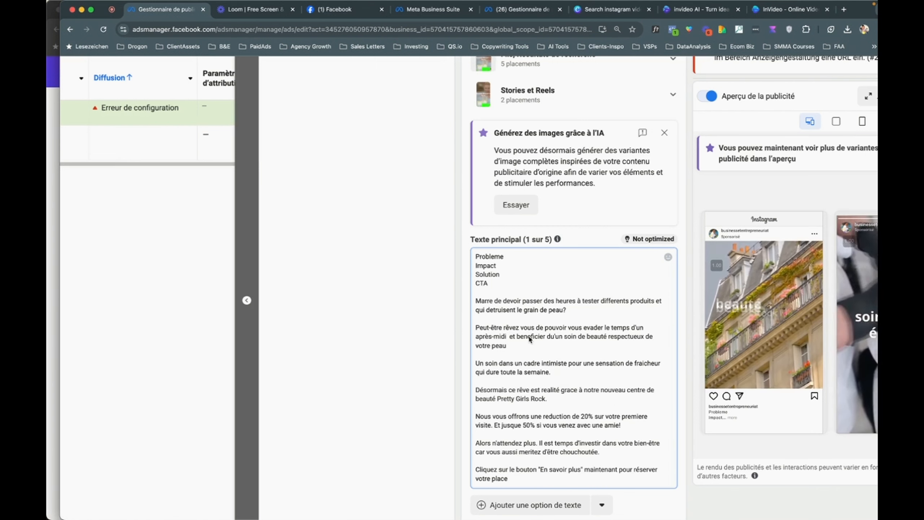
scroll(530, 339, "down", 1)
type(".")
key("Return")
key("Return")
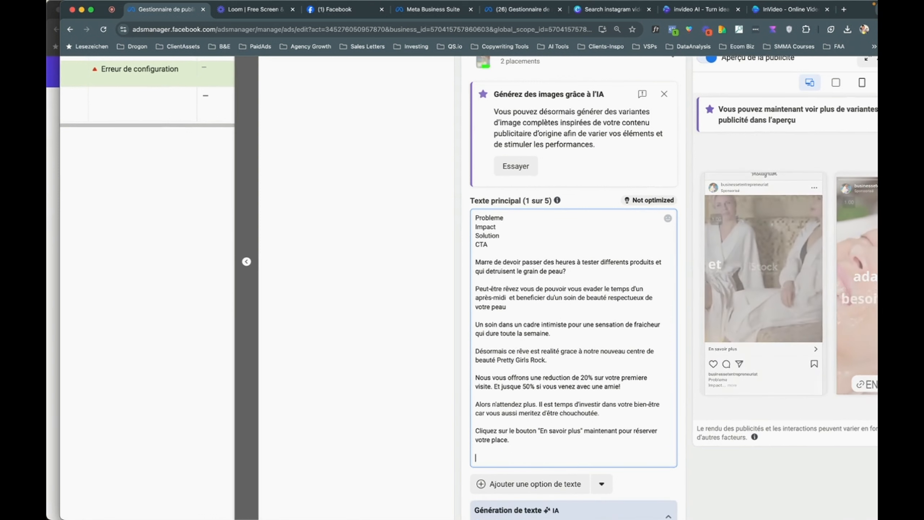
Extend the closing call-to-action sentence with "avant qu'elles ne soient toutes prises.".
key("BackSpace")
key("BackSpace")
key("BackSpace")
type("avant")
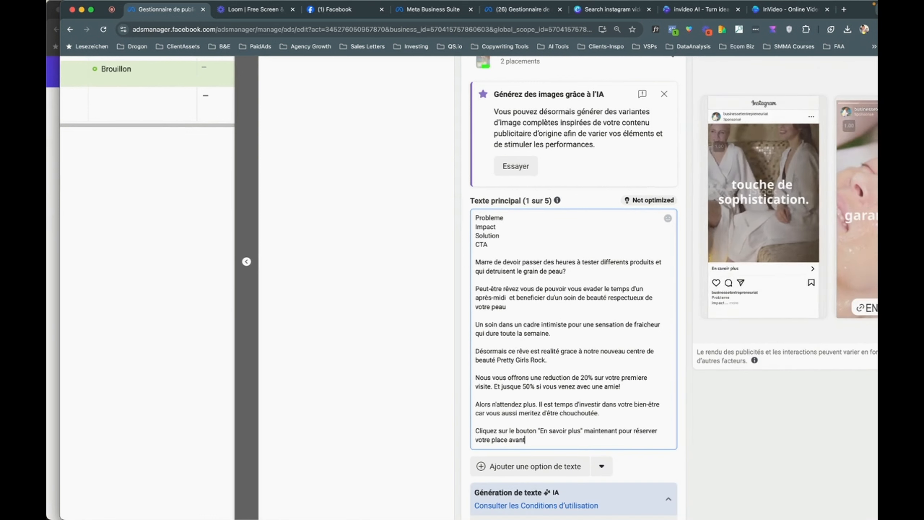
type(" qu'elle ne")
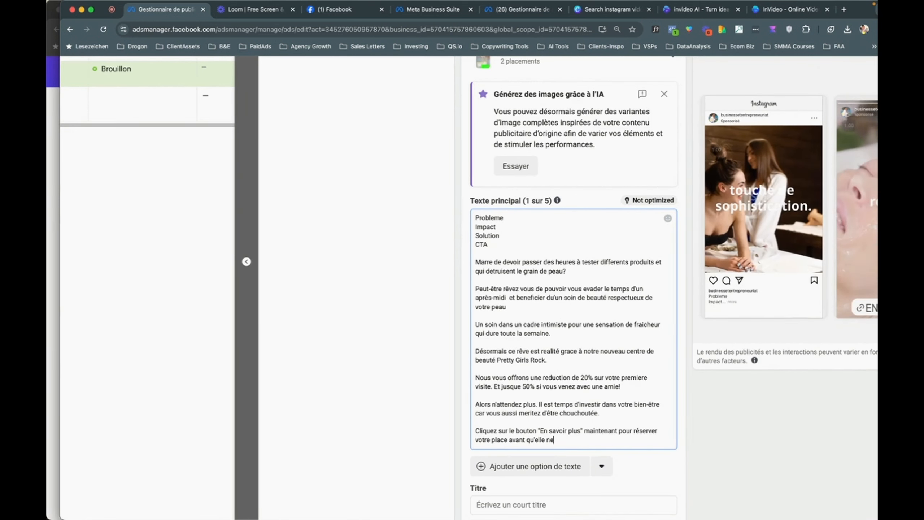
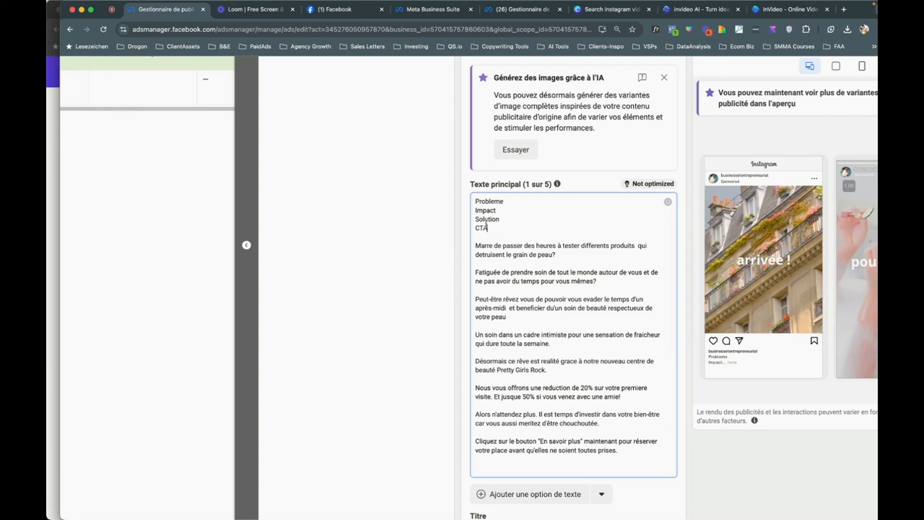
Delete the four outline lines "Probleme", "Impact", "Solution" and "CTA" from the start of the primary text.
left_click_drag(489, 229, 467, 205)
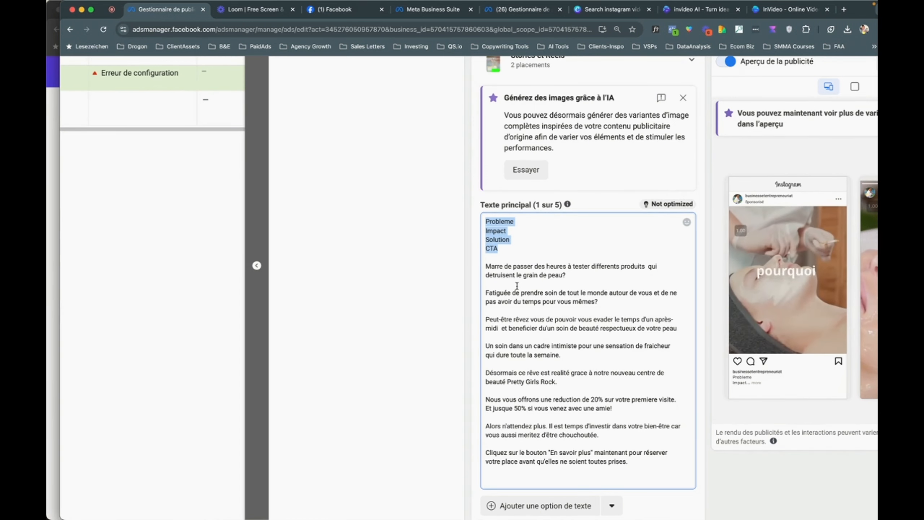
scroll(533, 335, "down", 2)
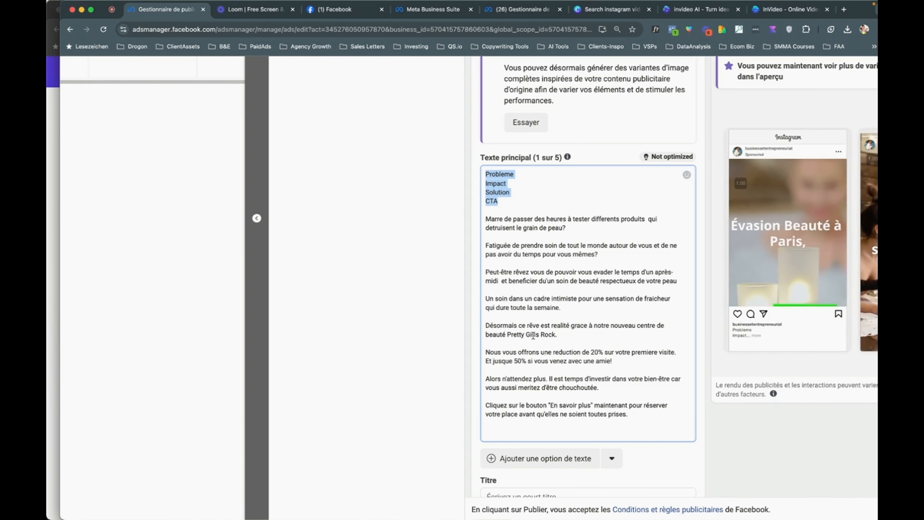
left_click(496, 208)
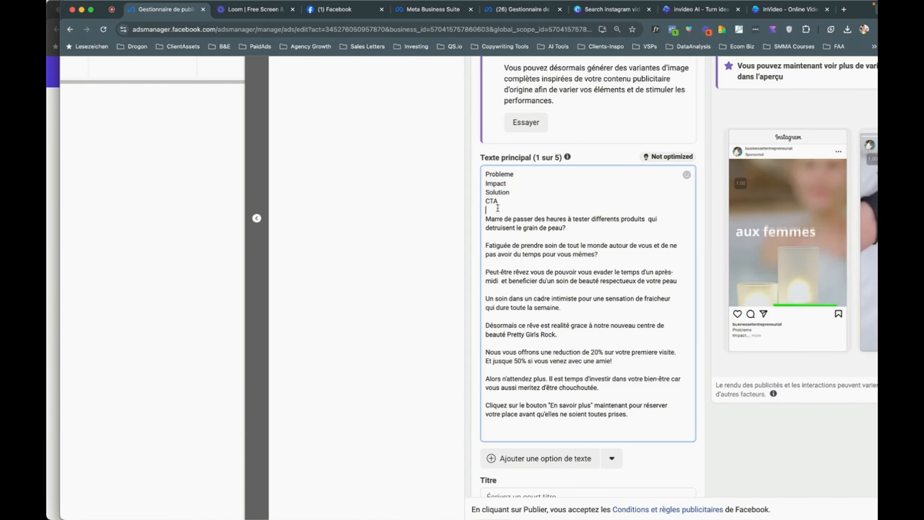
left_click_drag(498, 202, 478, 165)
key("BackSpace")
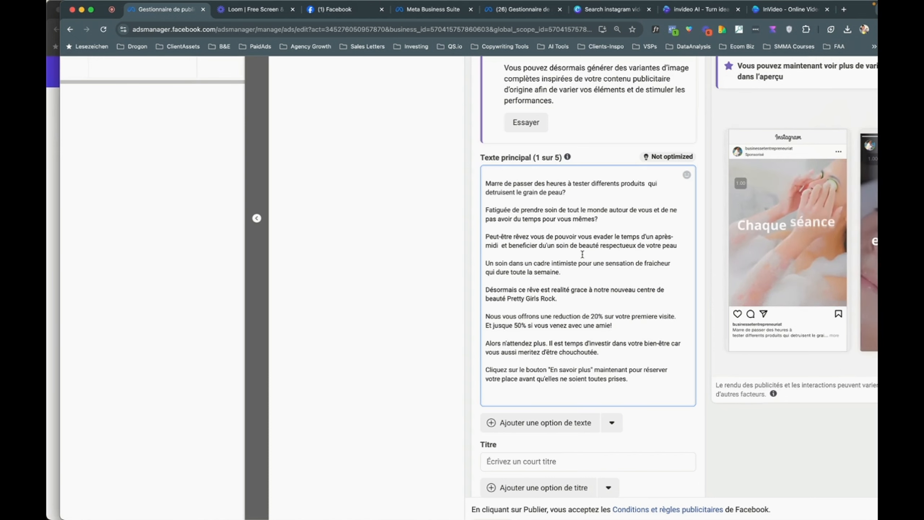
scroll(582, 254, "down", 1)
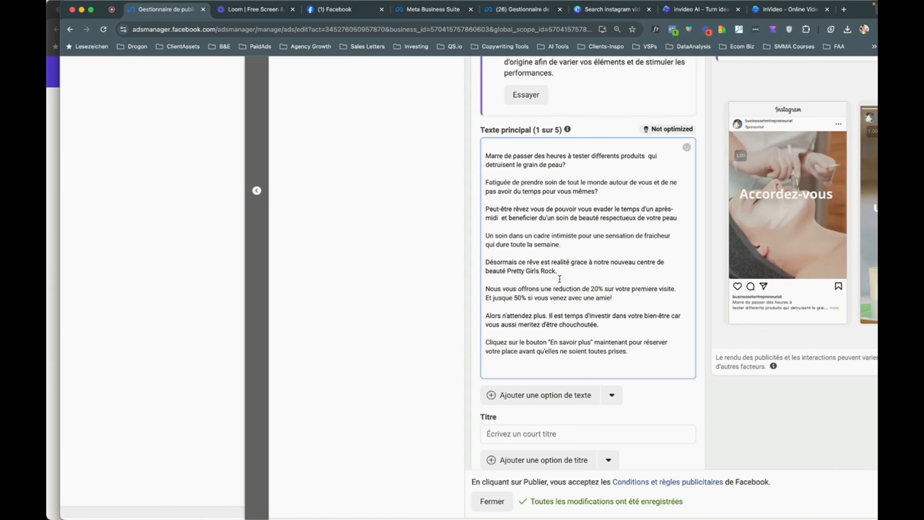
left_click_drag(494, 130, 543, 132)
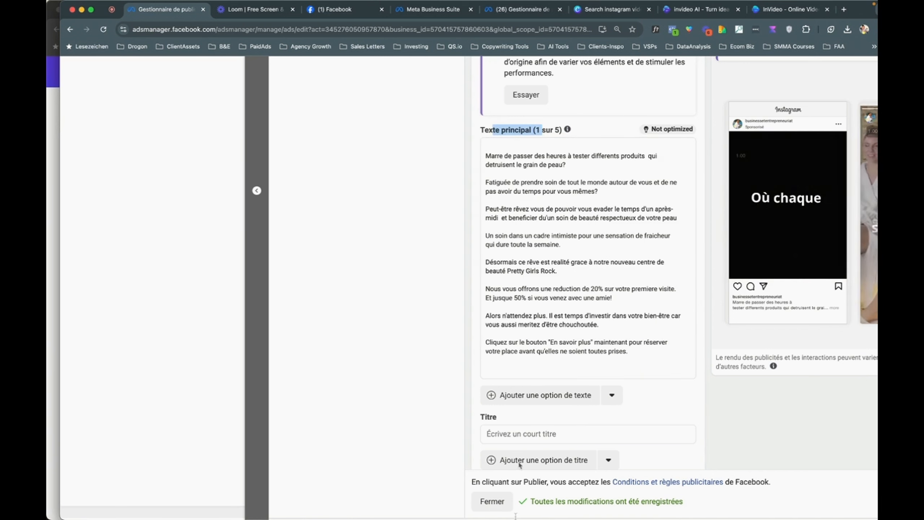
left_click(523, 432)
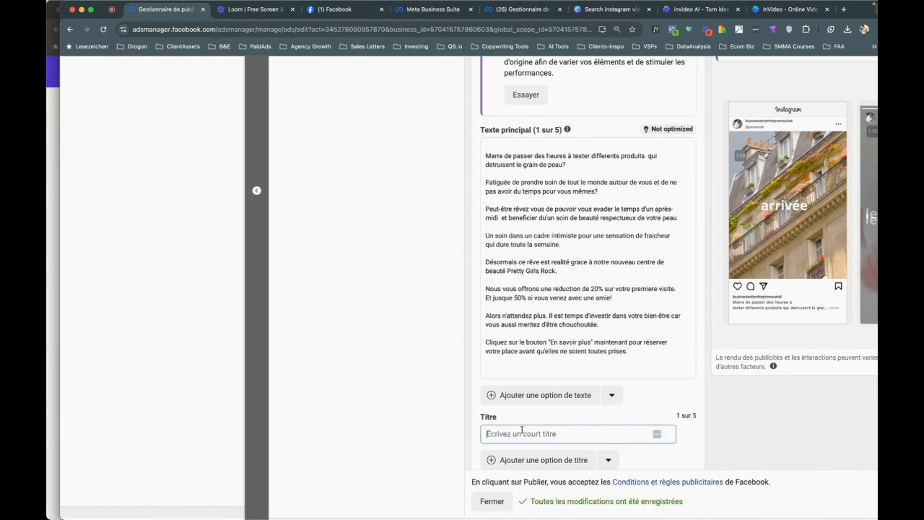
type("Vous")
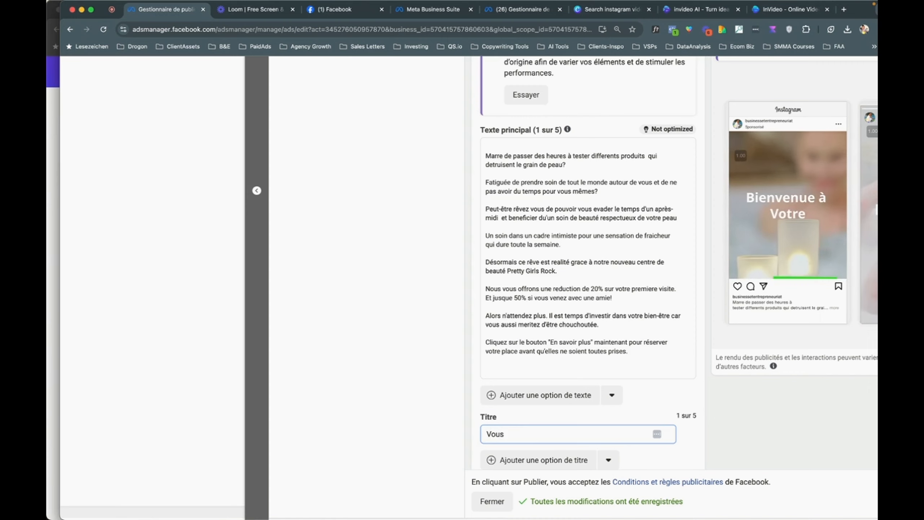
type(" Merizer")
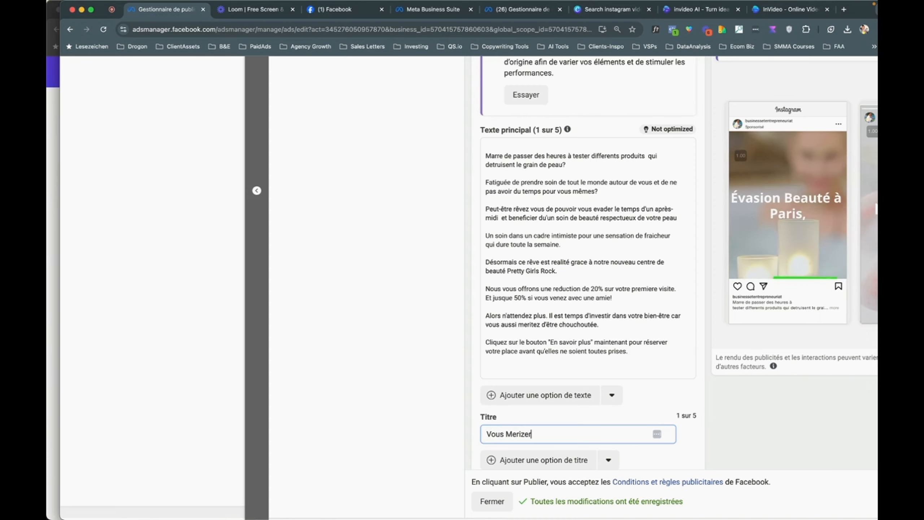
key("BackSpace")
key("BackSpace")
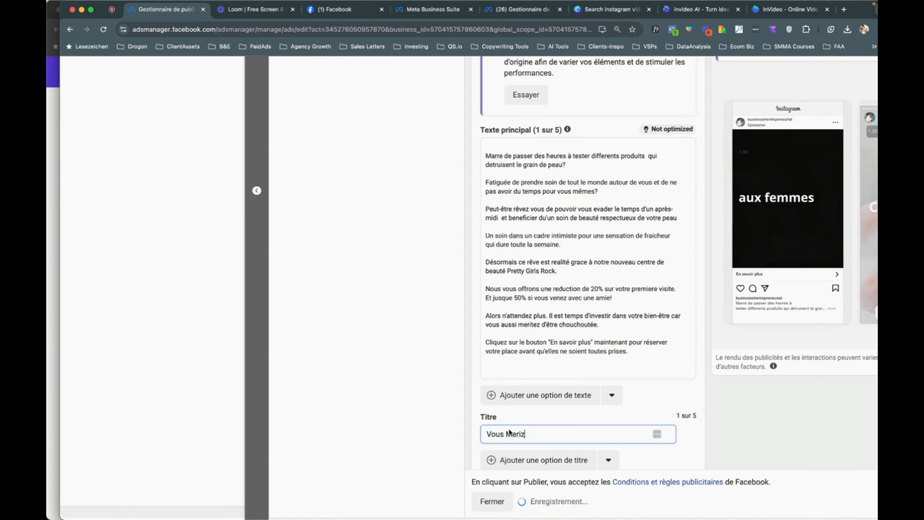
Write "Parce que votre peau merite le meilleur!" as the ad's title, replacing the text already there.
triple_click(511, 433)
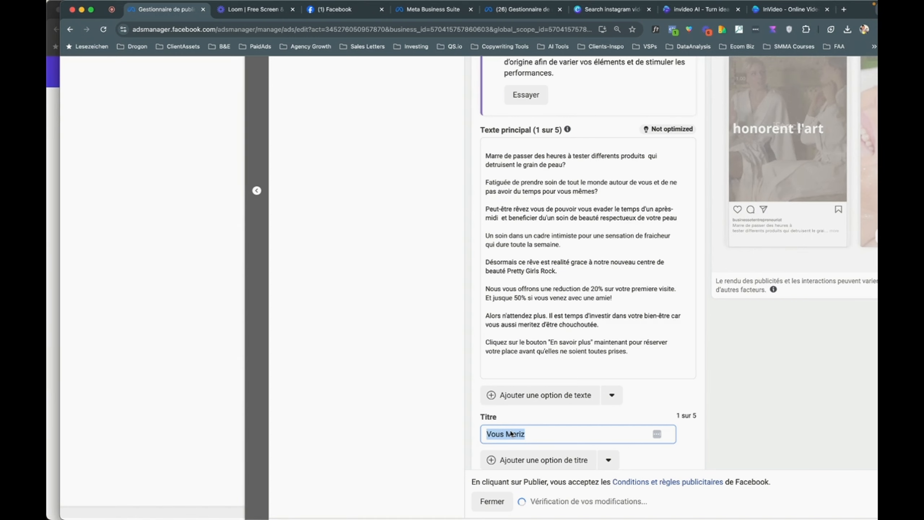
type("Parce")
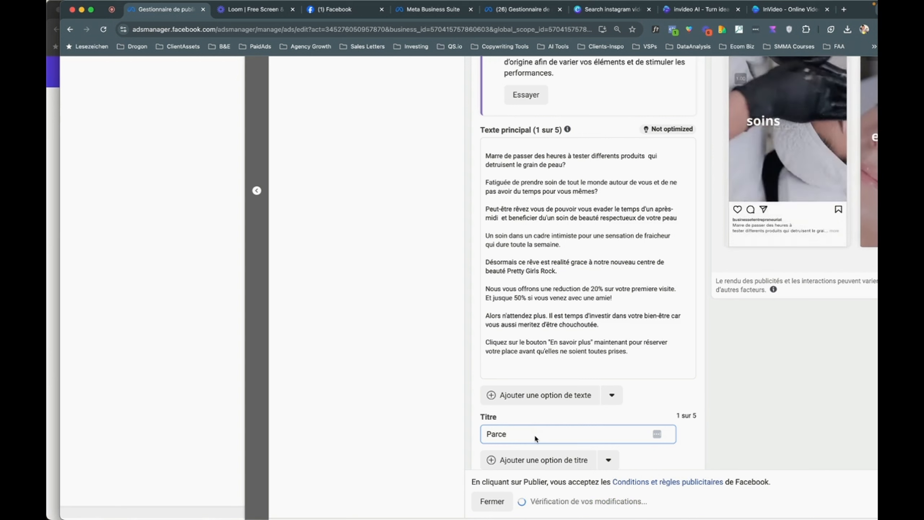
type(" que votre")
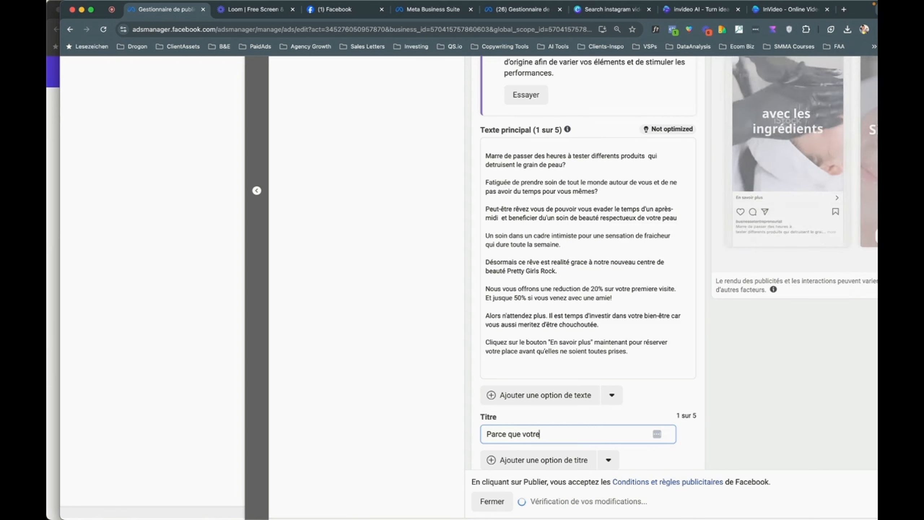
type(" peau meri")
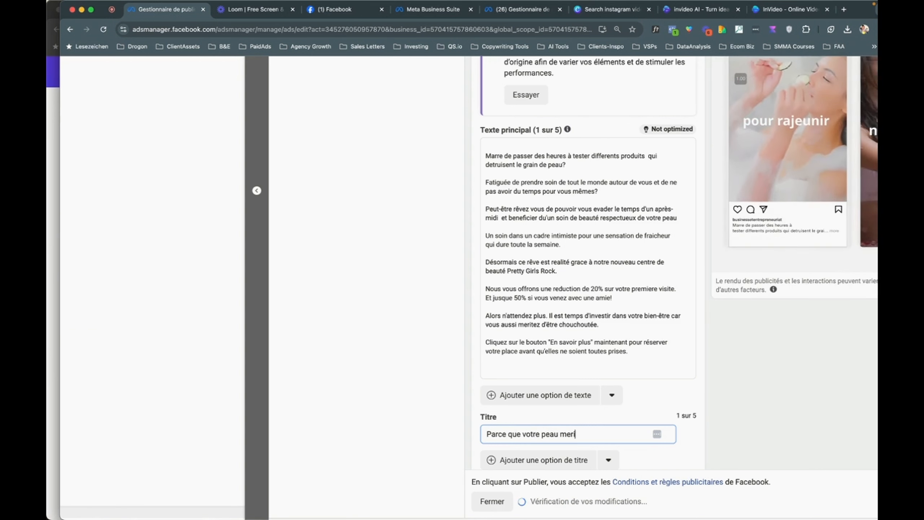
type("te le meille")
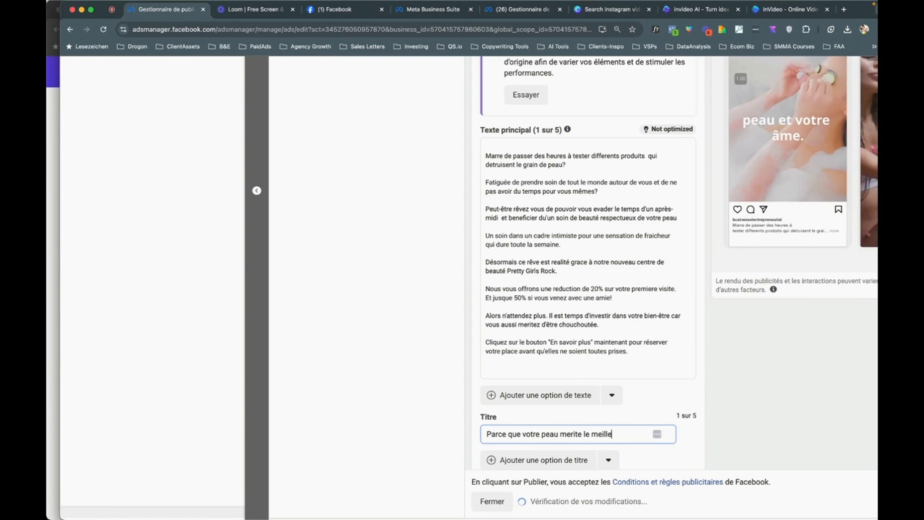
type("ur!")
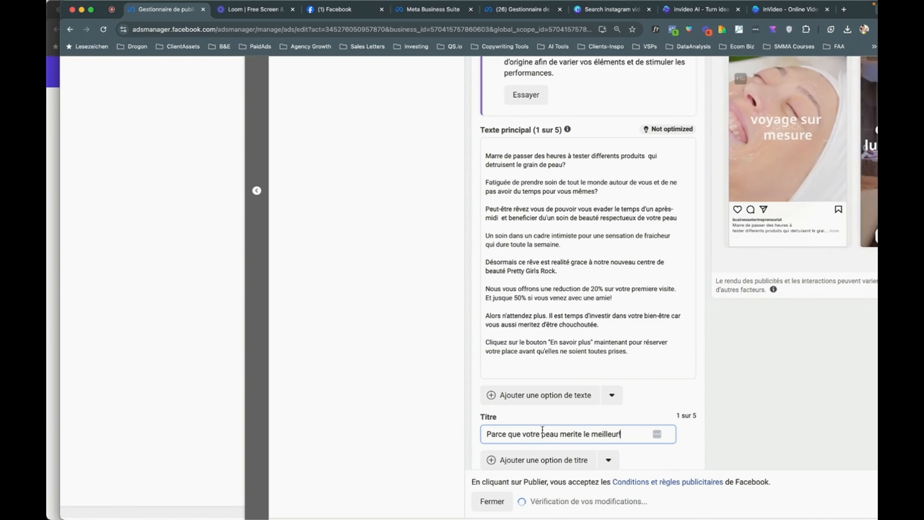
Reword the ad's title to "Parce que vous meritez le meilleur!".
left_click_drag(528, 434, 561, 435)
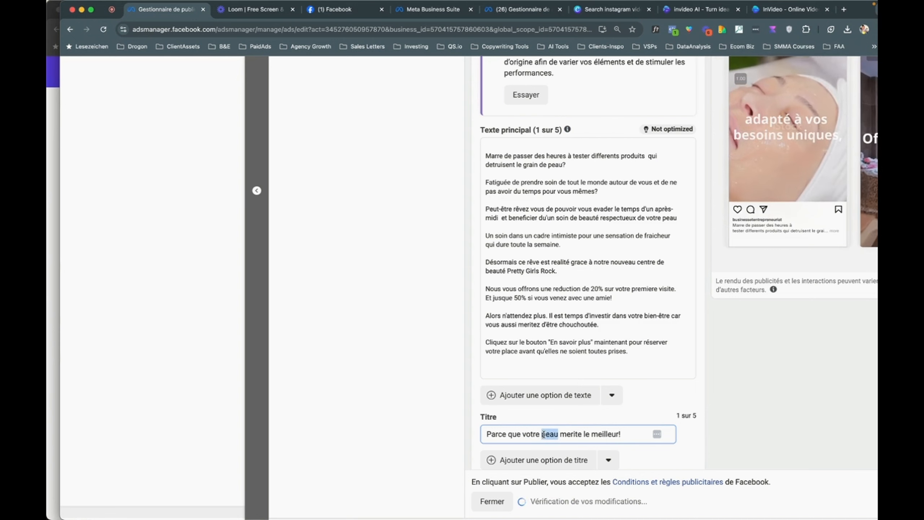
key("BackSpace")
type("us")
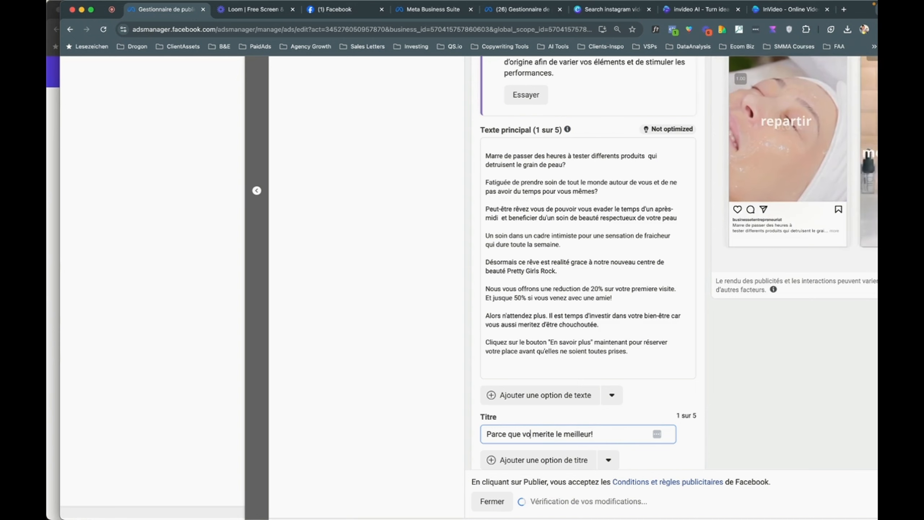
left_click(563, 434)
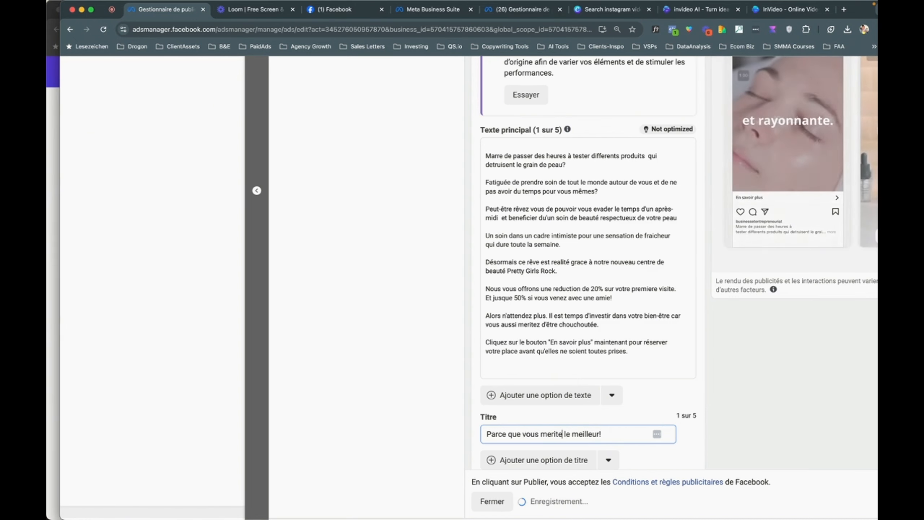
key("BackSpace")
type("ez")
scroll(619, 435, "down", 5)
scroll(630, 372, "down", 5)
scroll(629, 373, "down", 2)
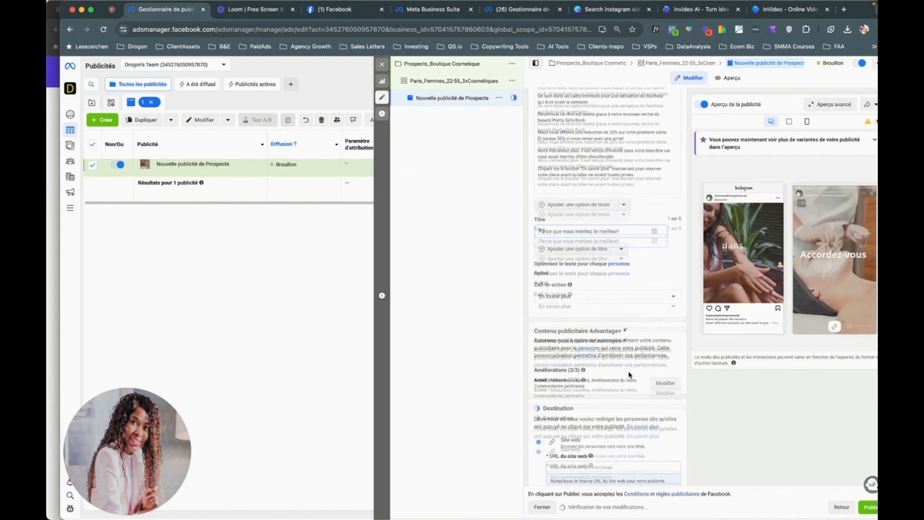
left_click(559, 445)
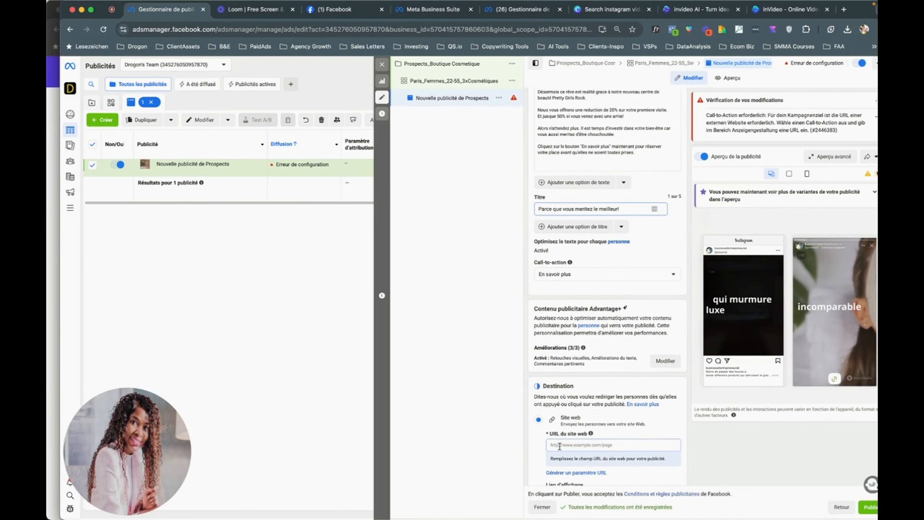
type("pretty")
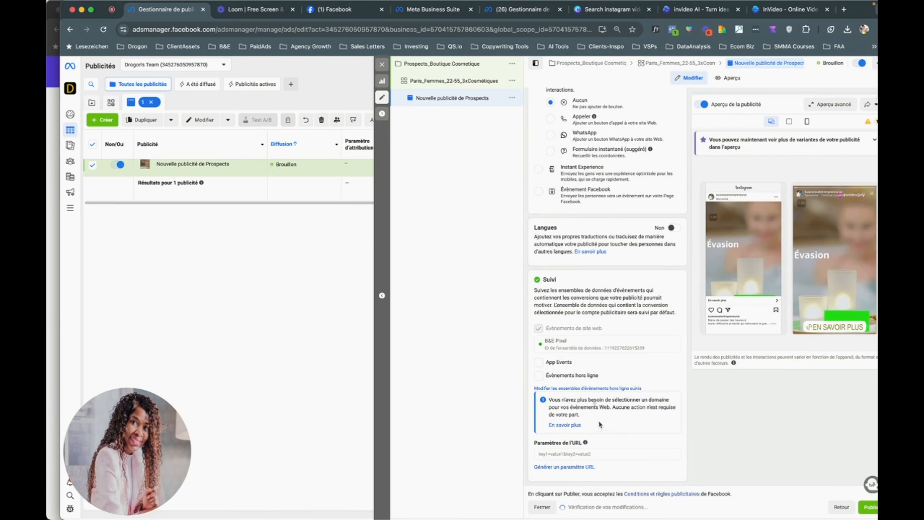
Rename the ad as "Vid 01 - Invideo AI" and close the ad editor.
scroll(577, 109, "up", 10)
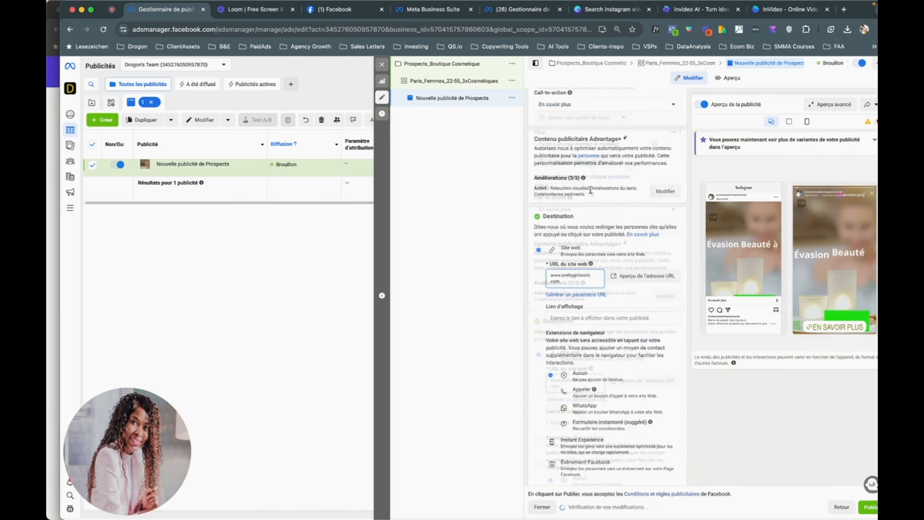
scroll(577, 109, "up", 5)
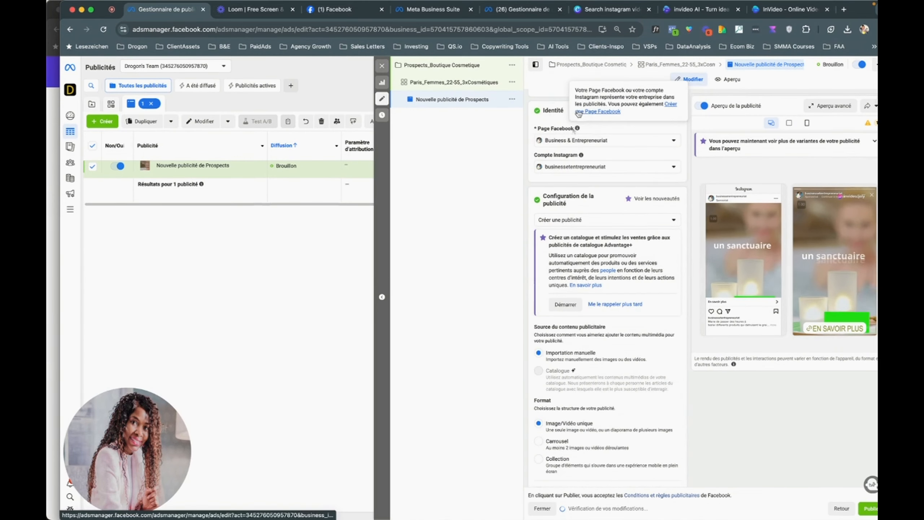
scroll(562, 116, "up", 4)
triple_click(559, 118)
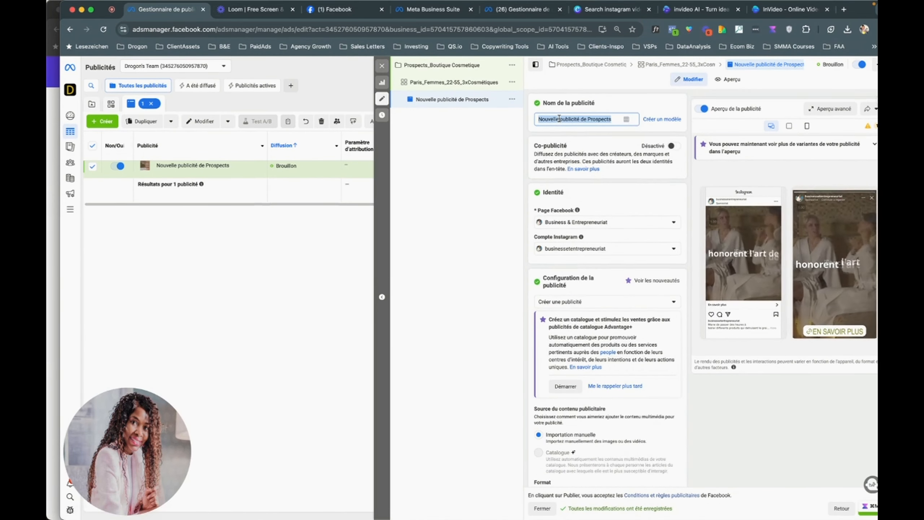
key("BackSpace")
type("Vid 01 - Invideo AI")
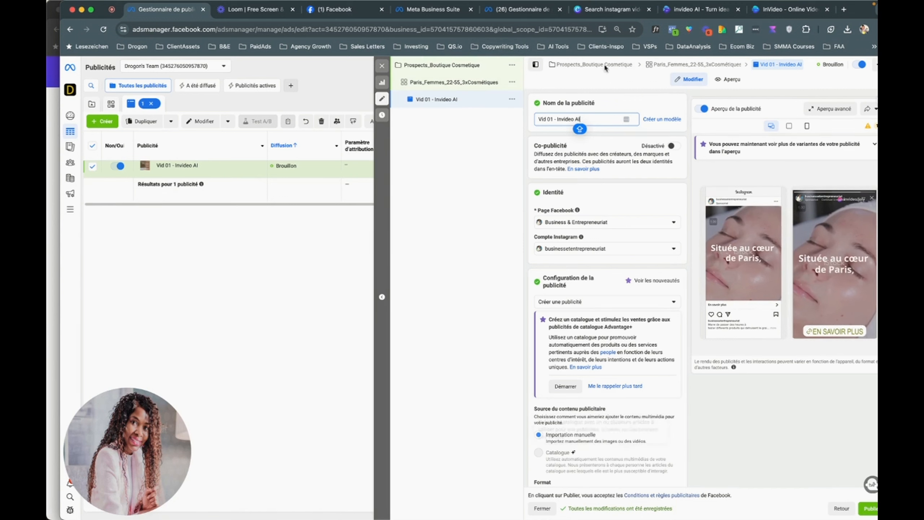
left_click(382, 66)
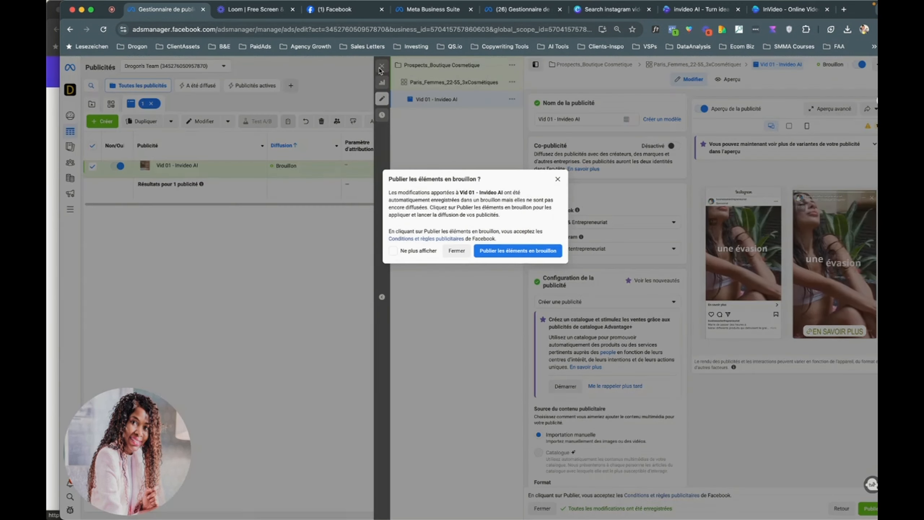